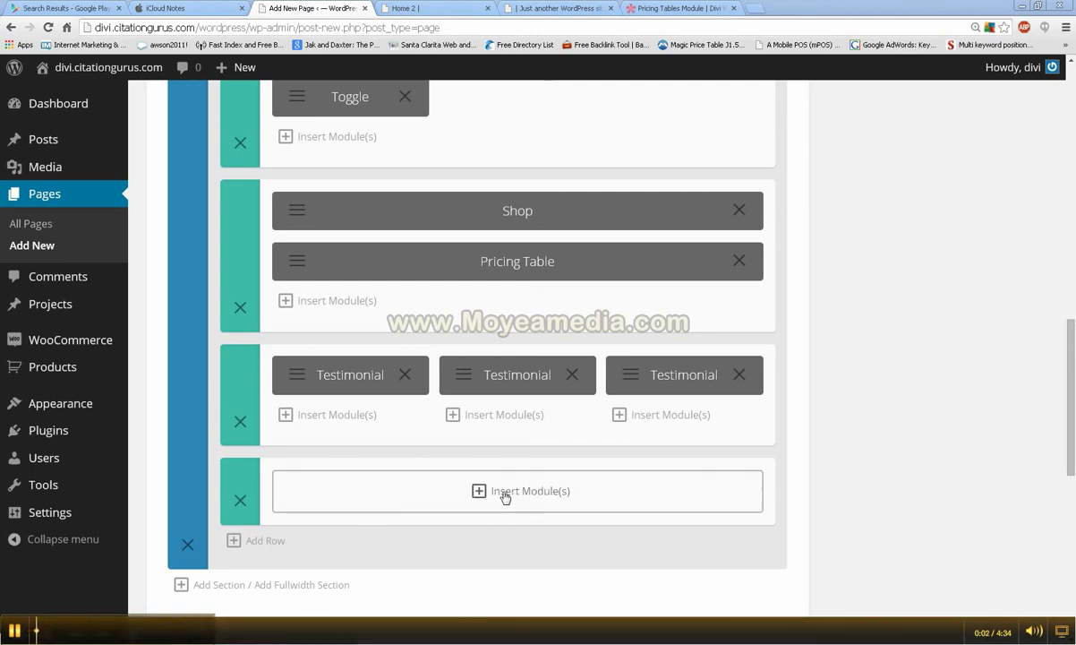
Step: Insert a Tabs module into the empty bottom row and add its first tab, Demo 1
{"action": "left_click", "coordinate": [505, 494]}
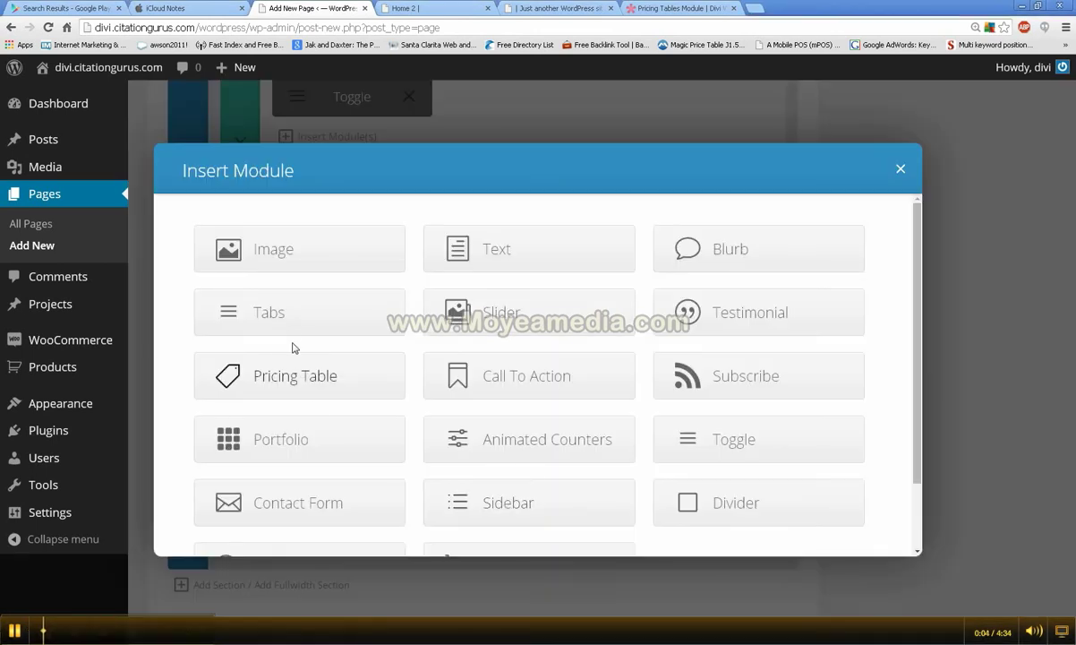
{"action": "left_click", "coordinate": [276, 317]}
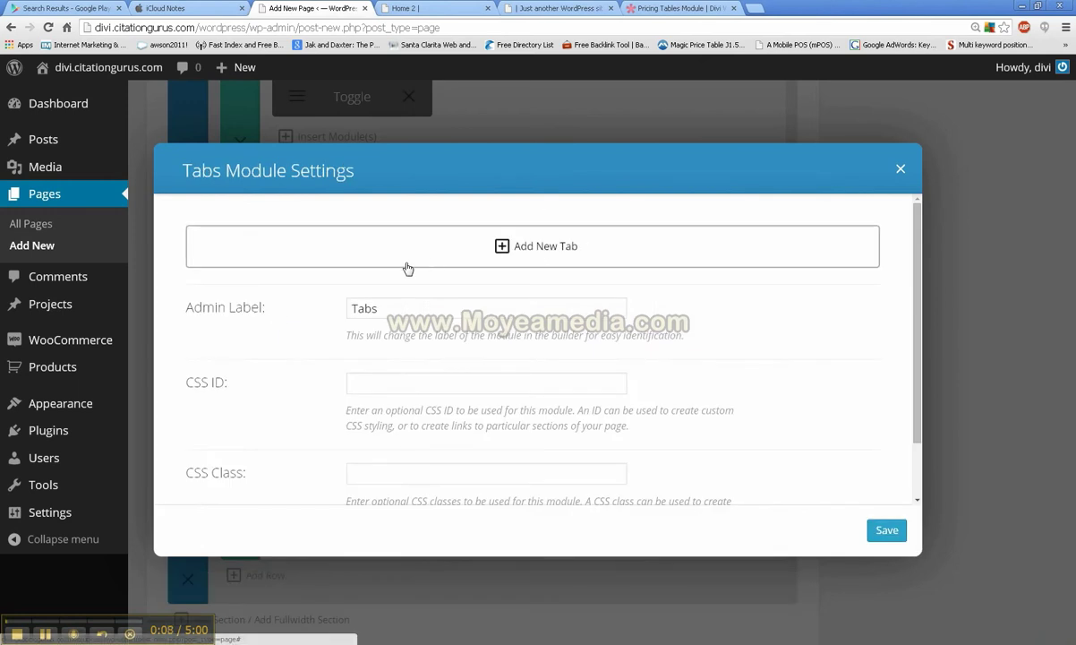
{"action": "left_click", "coordinate": [534, 234]}
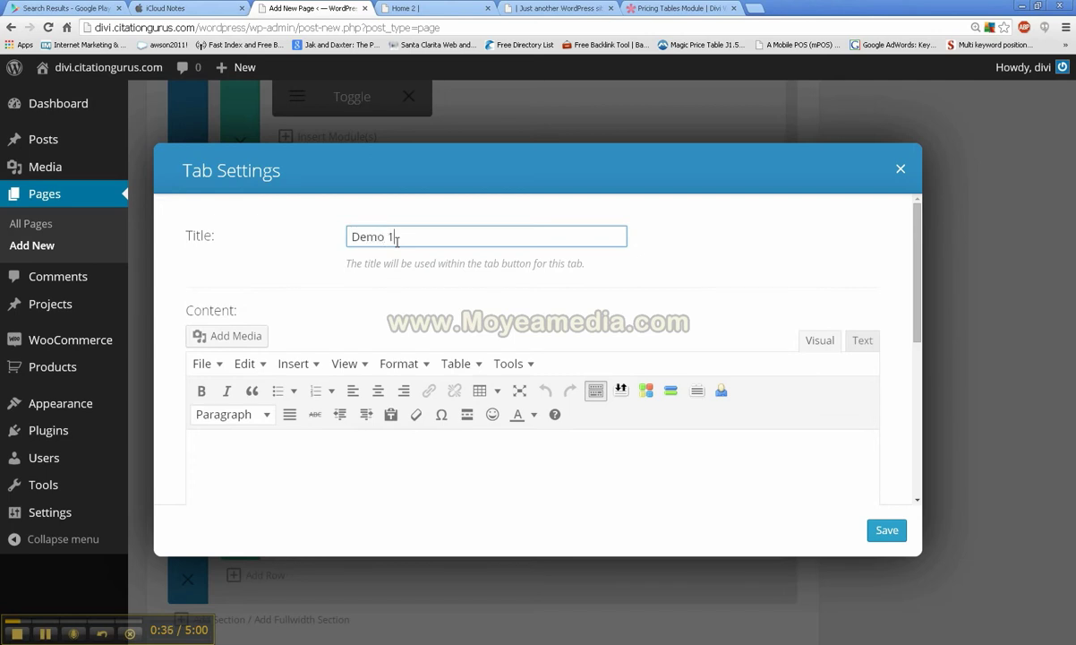
Step: Paste a Lorem ipsum paragraph into the Demo 1 tab's content, replacing a mistaken file-path paste
{"action": "left_click", "coordinate": [340, 462]}
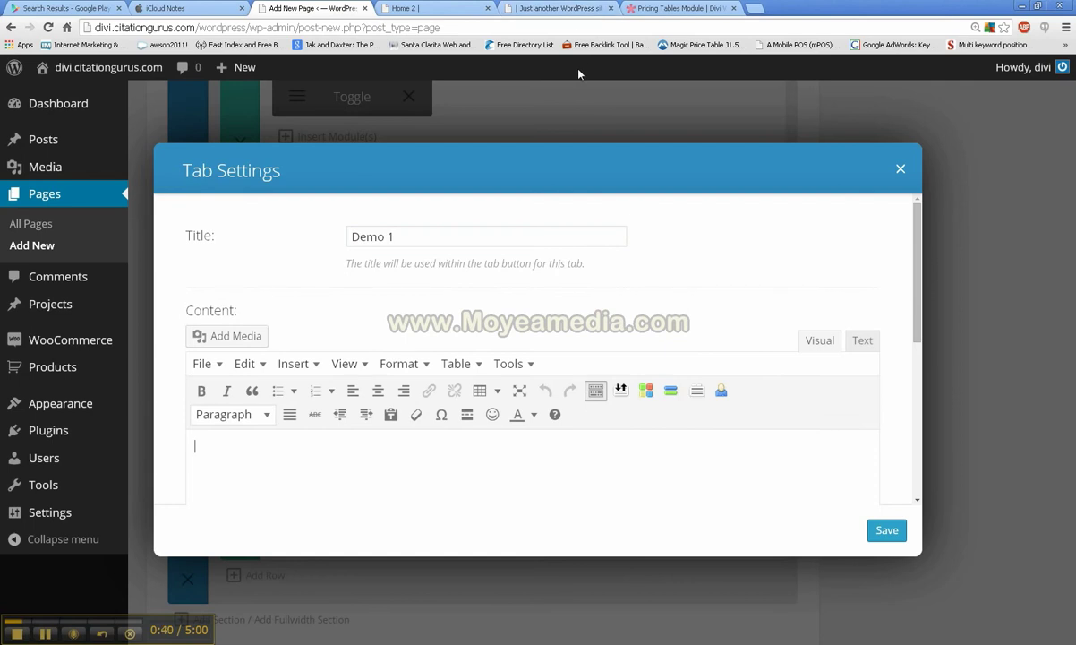
{"action": "type", "text": "C:\\Users\\Seans\\Downloads\\divi_part_7.swf"}
{"action": "key", "text": "ctrl+z"}
{"action": "type", "text": "Lorem ipsum dolor sit amet, consectetur adipiscing elit. Nullam fringilla turpis id laoreet condimentum. Suspendisse et velit nulla. Nulla sed quam quam. In hac habitasse platea dictumst. Cras sit amet congue sem. Proin nisi est, convallis sit amet lacus nec, molestie varius neque. Ut massa quam, mattis sed vehicula quis, luctus a sapien. Curabitur facilisis ornare quam, quis pulvinar purus luctus in."}
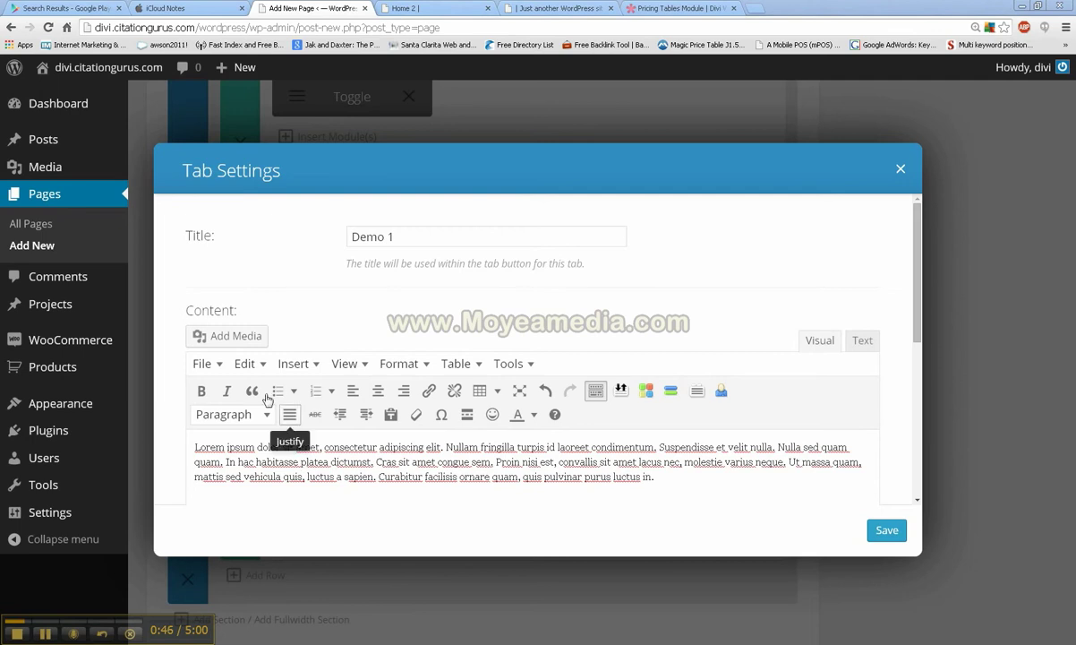
Step: Insert the Xbox One image from the media library with Left alignment
{"action": "left_click", "coordinate": [230, 337]}
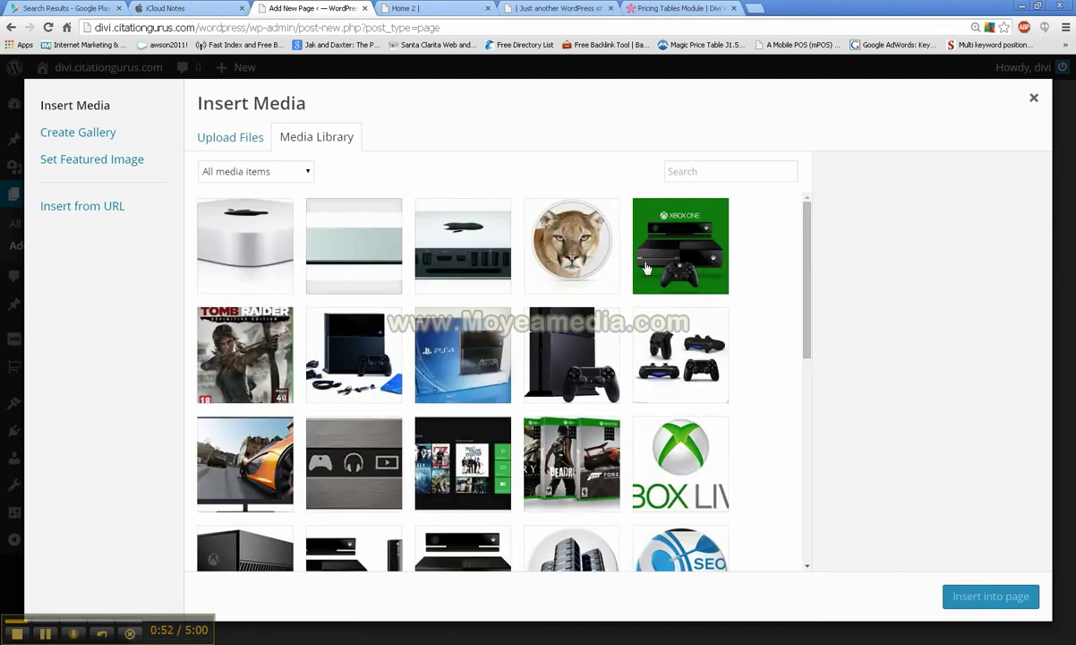
{"action": "left_click", "coordinate": [694, 259]}
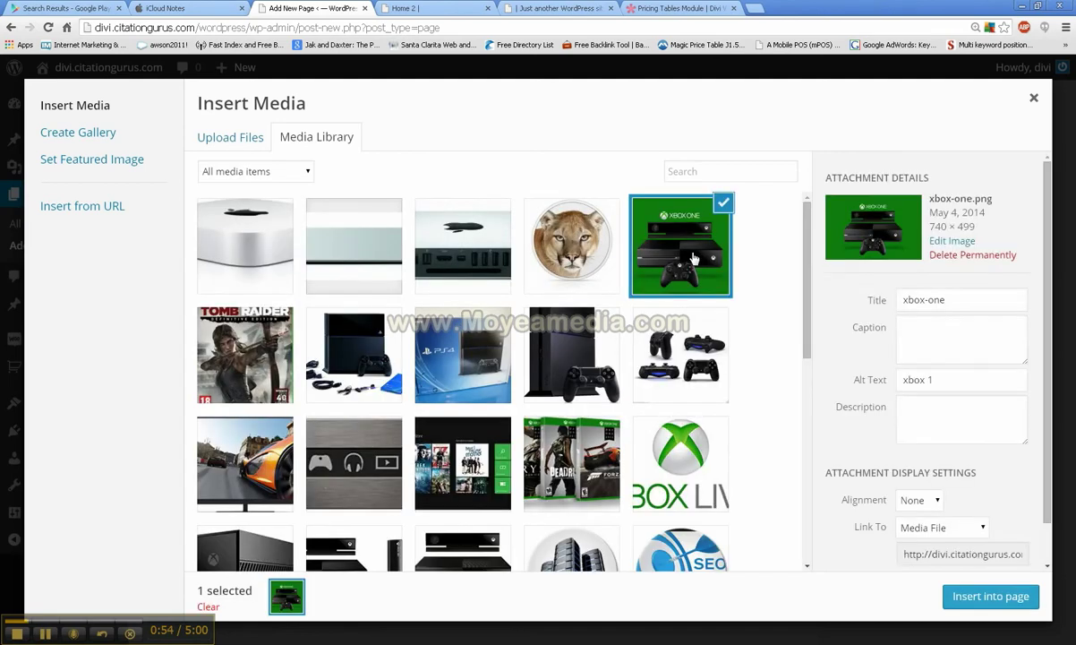
{"action": "left_click", "coordinate": [914, 501]}
{"action": "left_click", "coordinate": [909, 516]}
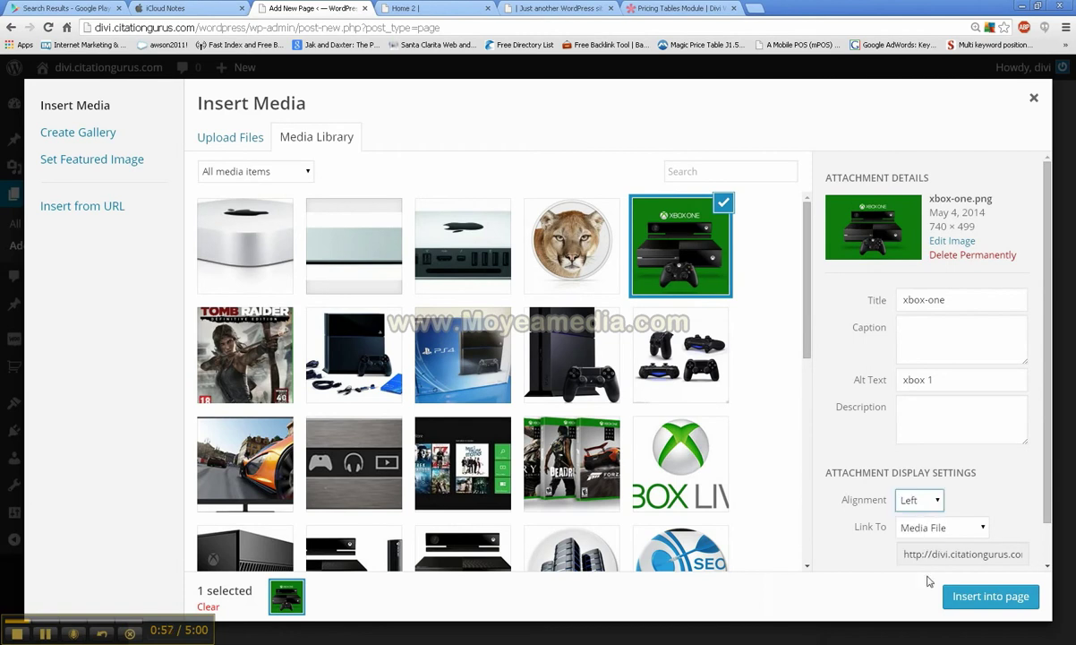
{"action": "left_click", "coordinate": [986, 597]}
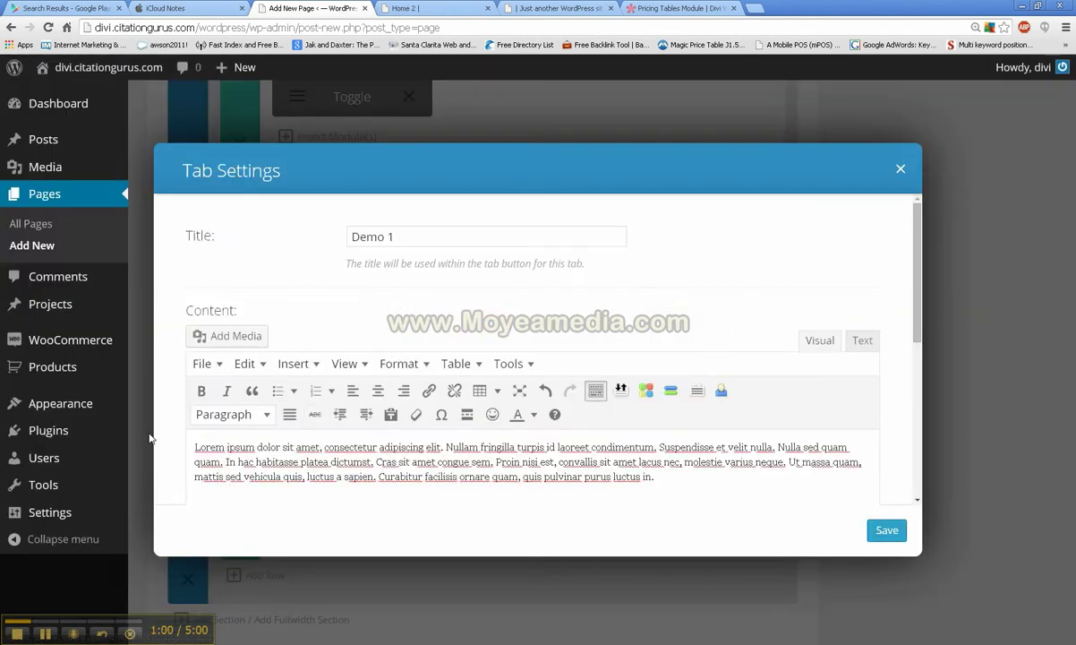
Step: Review the Xbox image's details and Advanced Options, then update it as medium and left-aligned
{"action": "scroll", "coordinate": [389, 453], "scroll_direction": "down", "scroll_amount": 1}
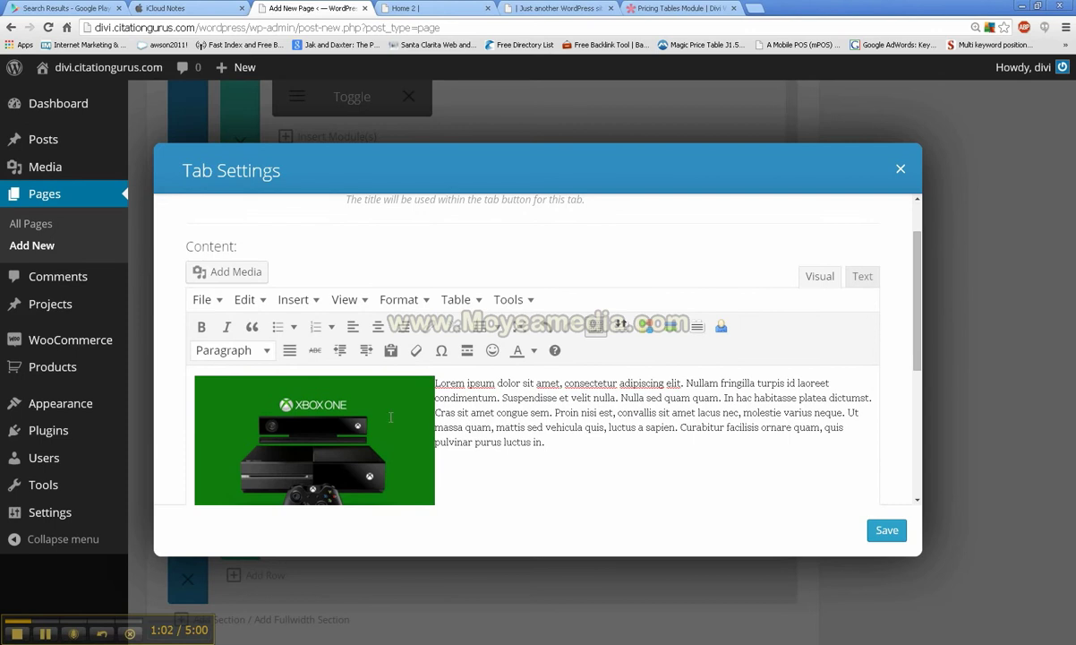
{"action": "left_click", "coordinate": [371, 425]}
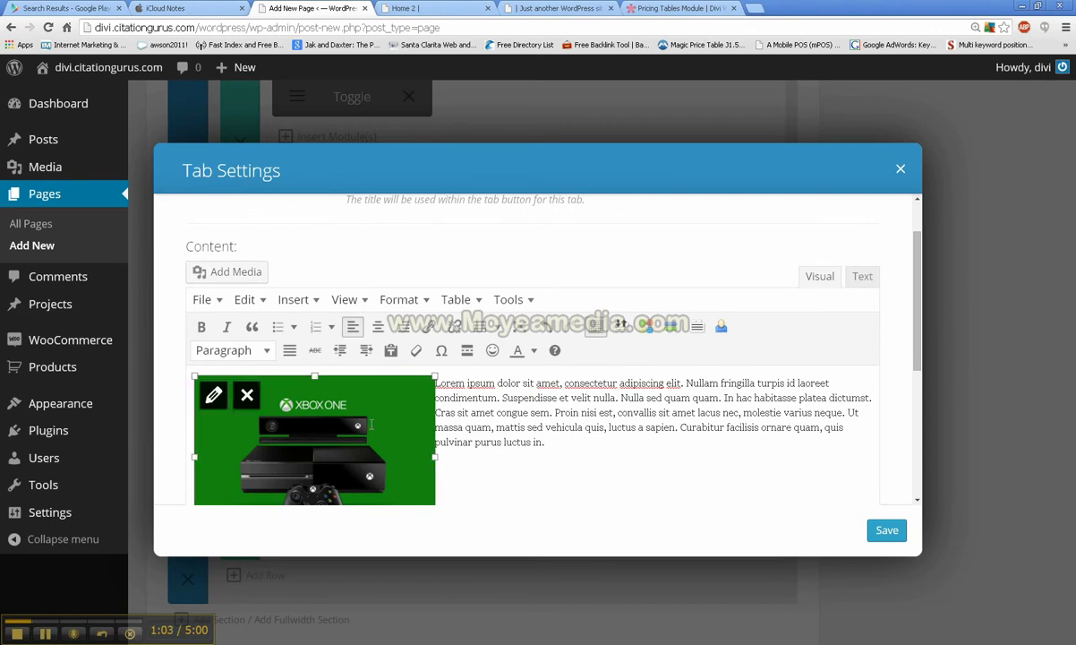
{"action": "left_click", "coordinate": [213, 395]}
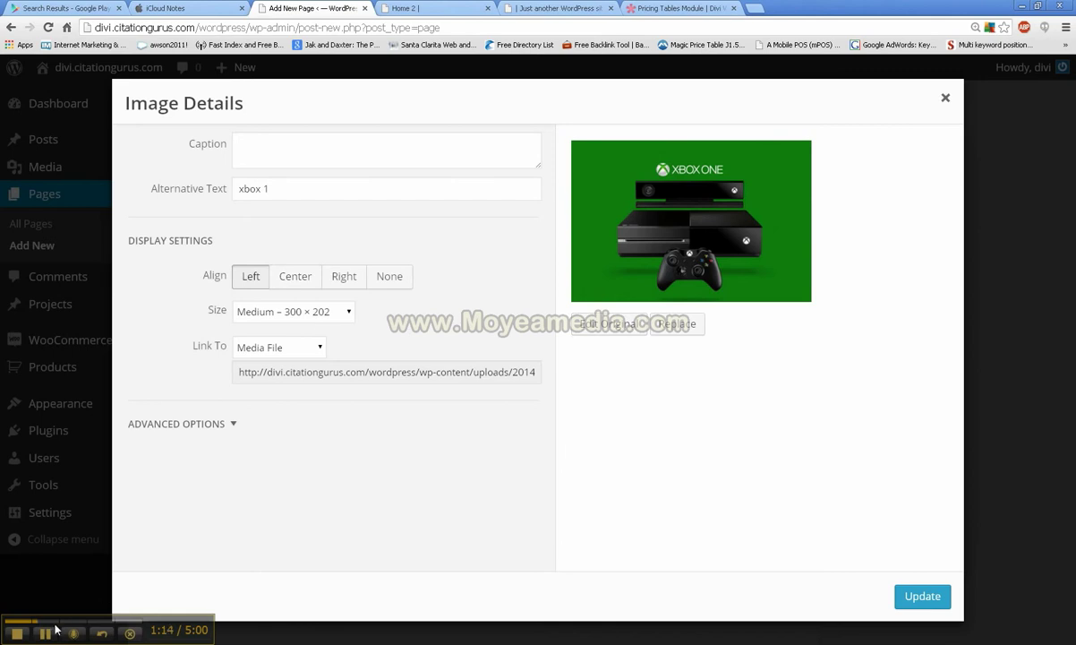
{"action": "left_click", "coordinate": [179, 423]}
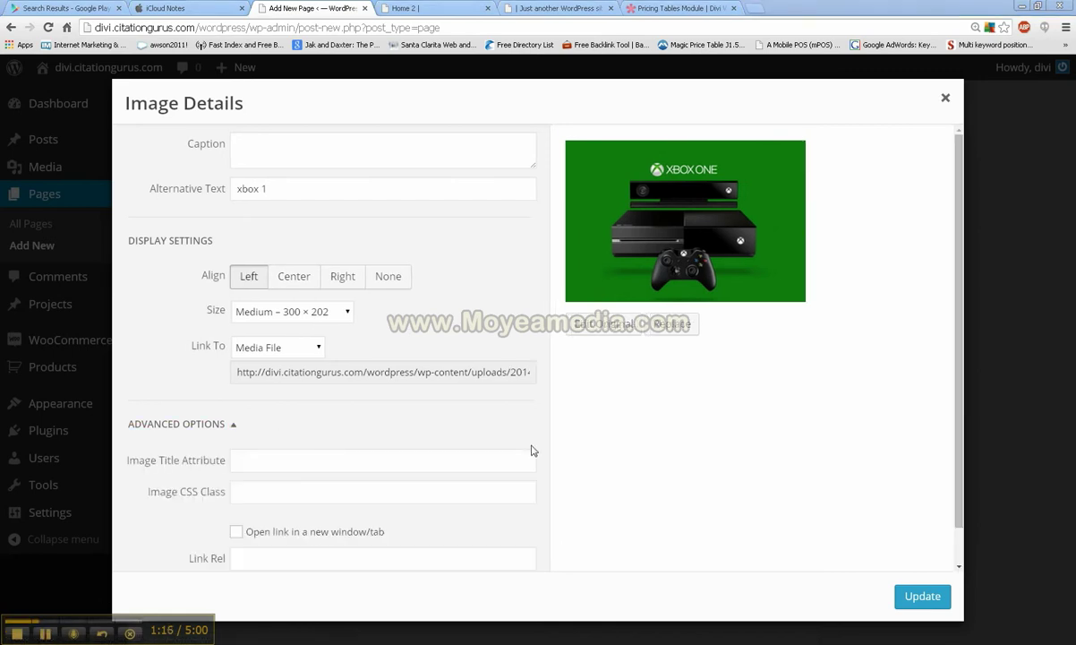
{"action": "scroll", "coordinate": [527, 446], "scroll_direction": "down", "scroll_amount": 1}
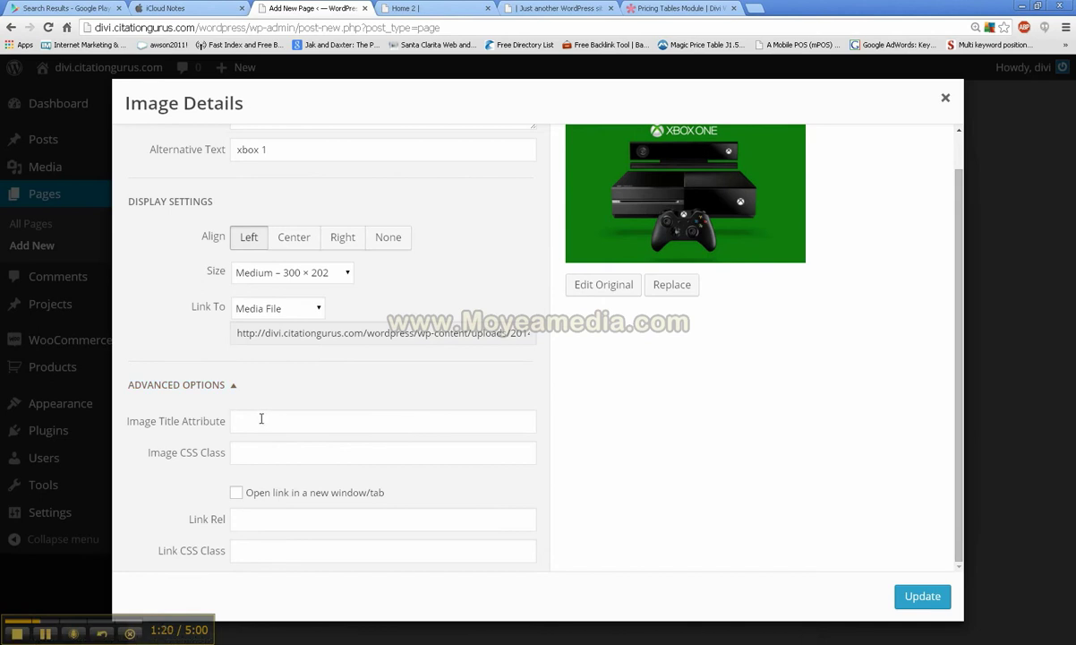
{"action": "left_click", "coordinate": [922, 595]}
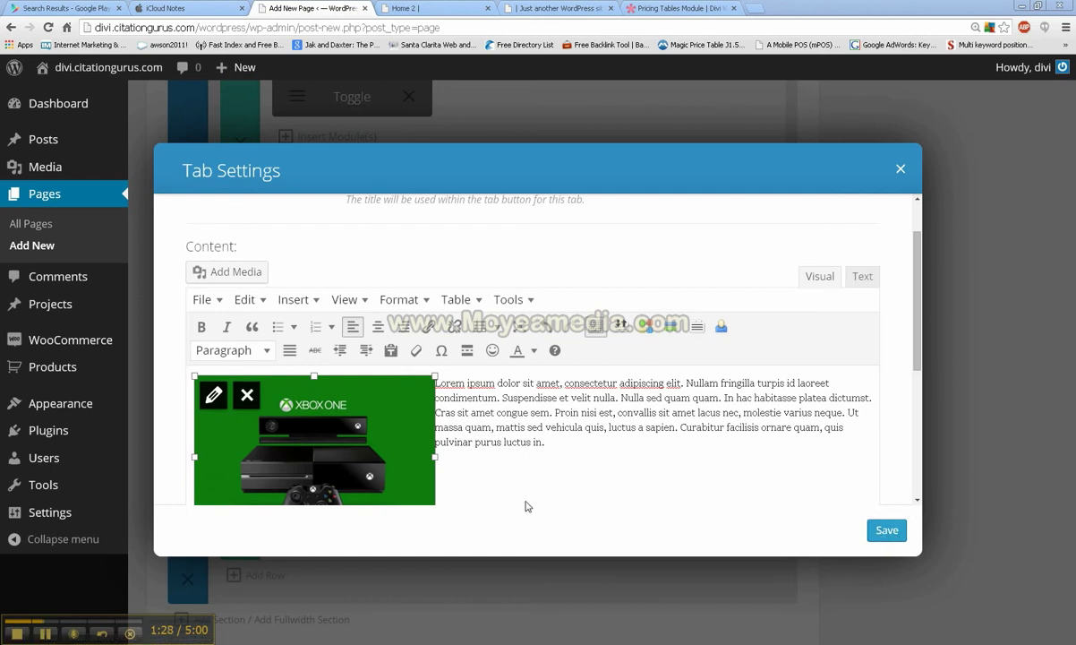
Step: Copy the Demo 1 tab's full HTML content from the Text editor view
{"action": "left_click_drag", "start_coordinate": [531, 442], "coordinate": [367, 465]}
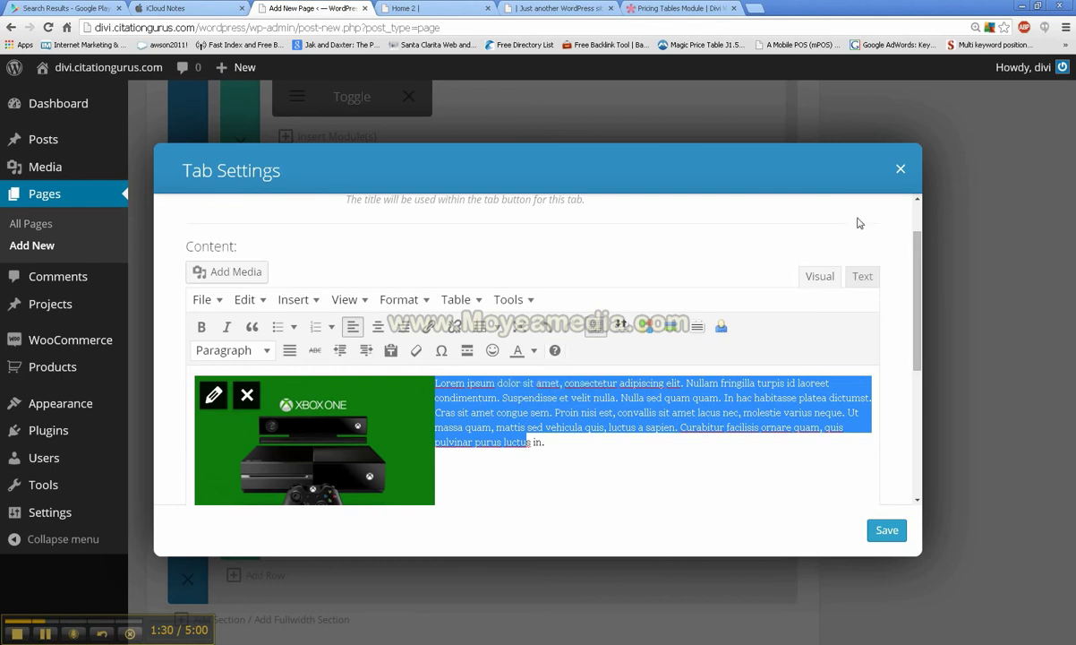
{"action": "left_click", "coordinate": [862, 278]}
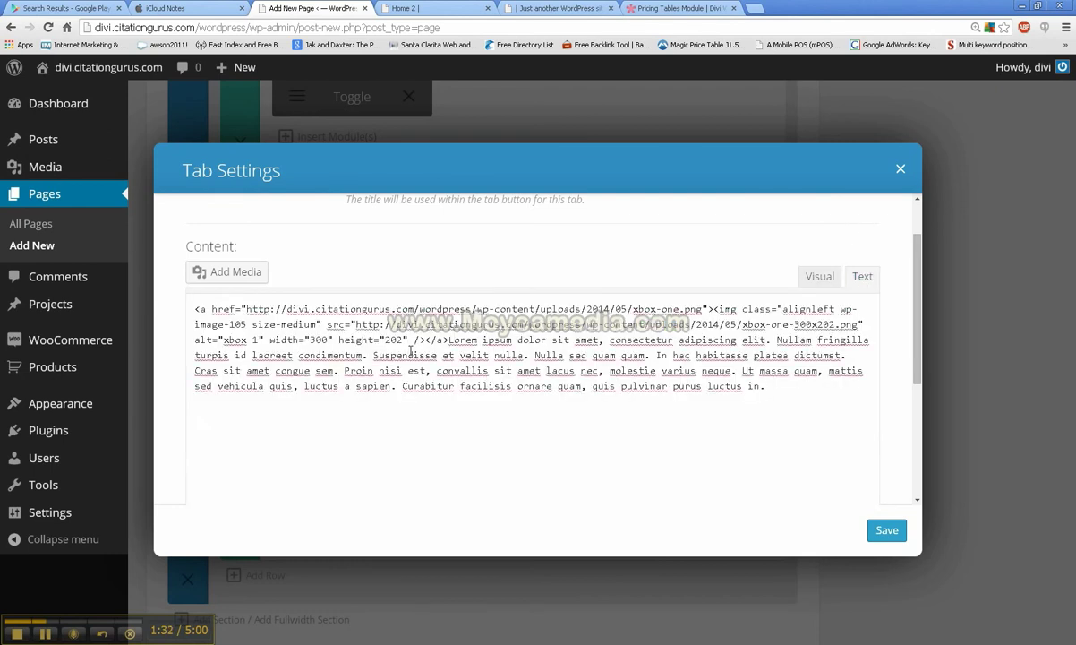
{"action": "key", "text": "ctrl+a"}
{"action": "key", "text": "ctrl+c"}
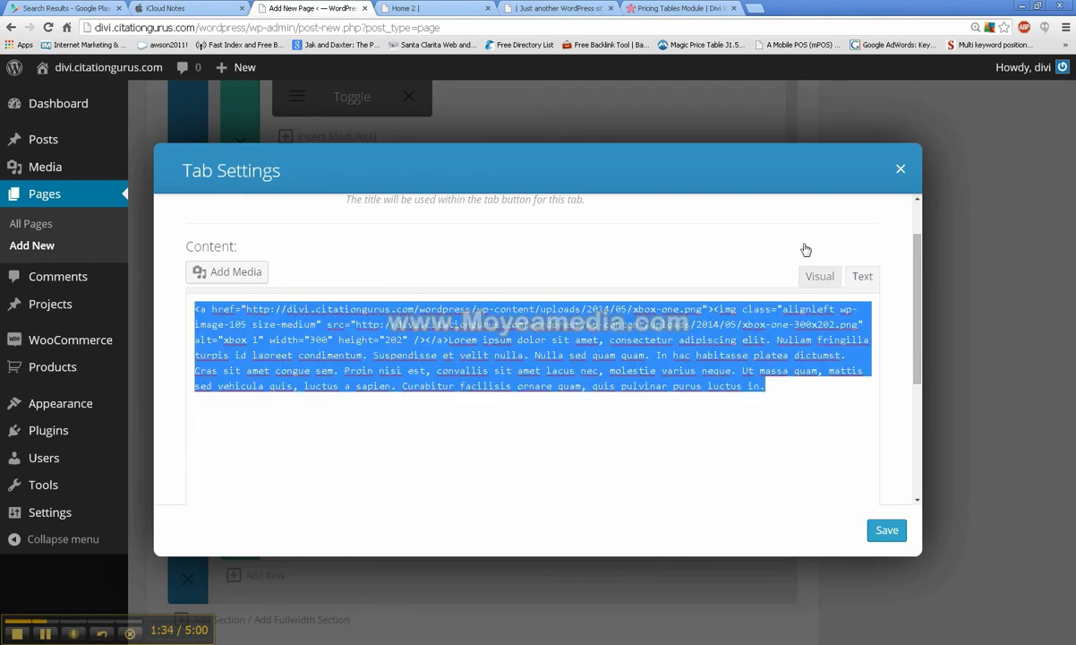
{"action": "left_click", "coordinate": [819, 276]}
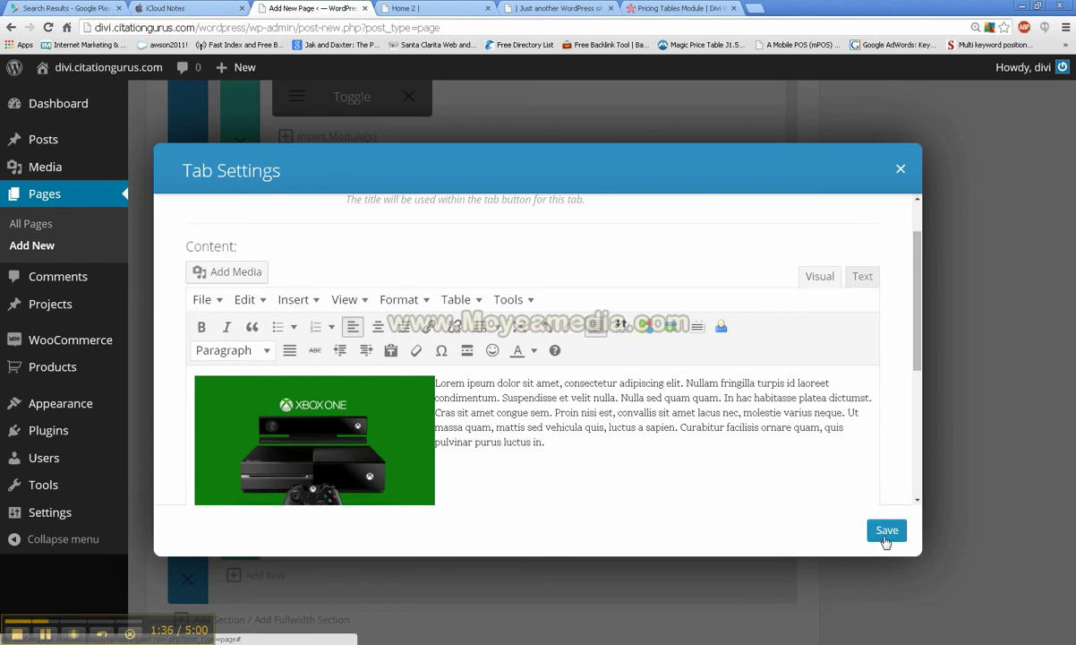
Step: Save the Demo 1 tab
{"action": "scroll", "coordinate": [759, 395], "scroll_direction": "up", "scroll_amount": 1}
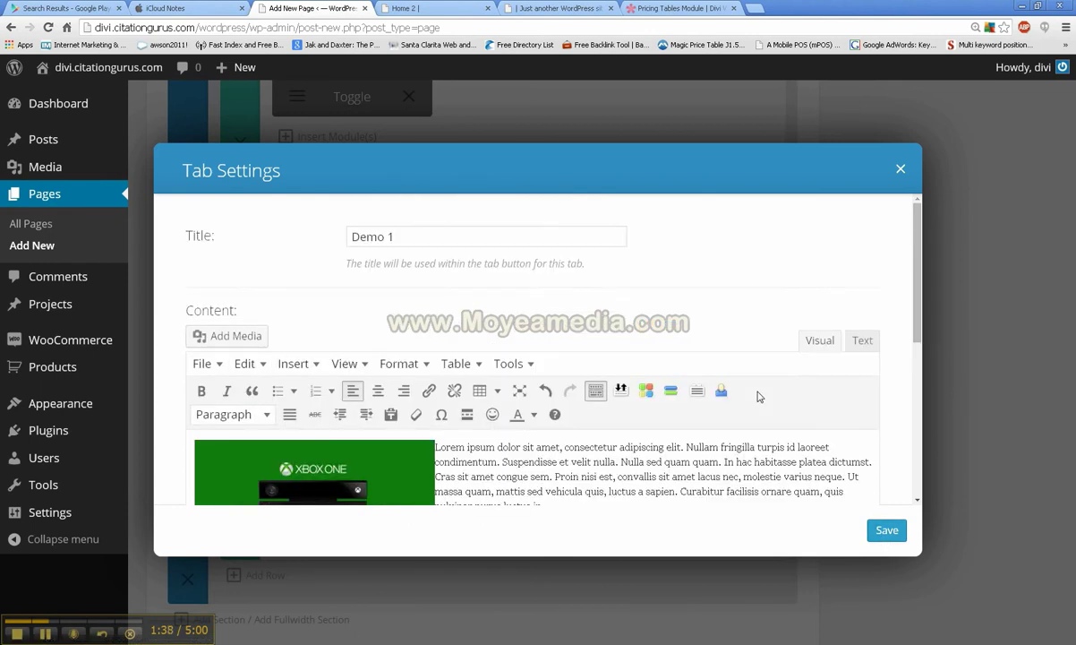
{"action": "scroll", "coordinate": [759, 396], "scroll_direction": "down", "scroll_amount": 2}
{"action": "left_click", "coordinate": [879, 533]}
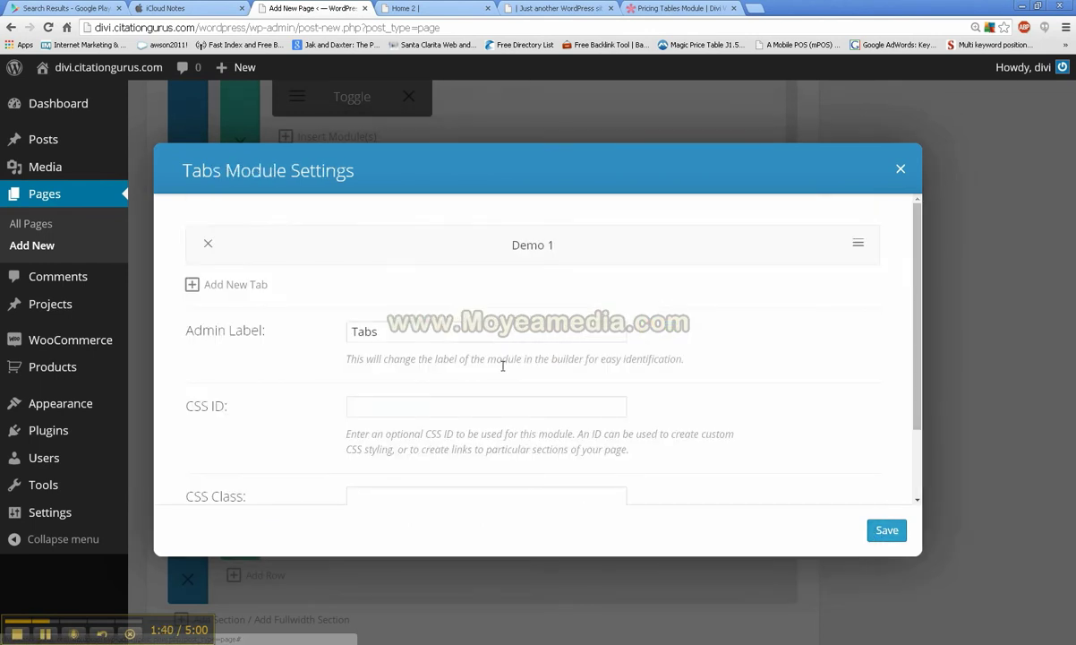
Step: Create and save a Demo 2 tab holding the copied Xbox image and Lorem ipsum HTML
{"action": "left_click", "coordinate": [197, 285]}
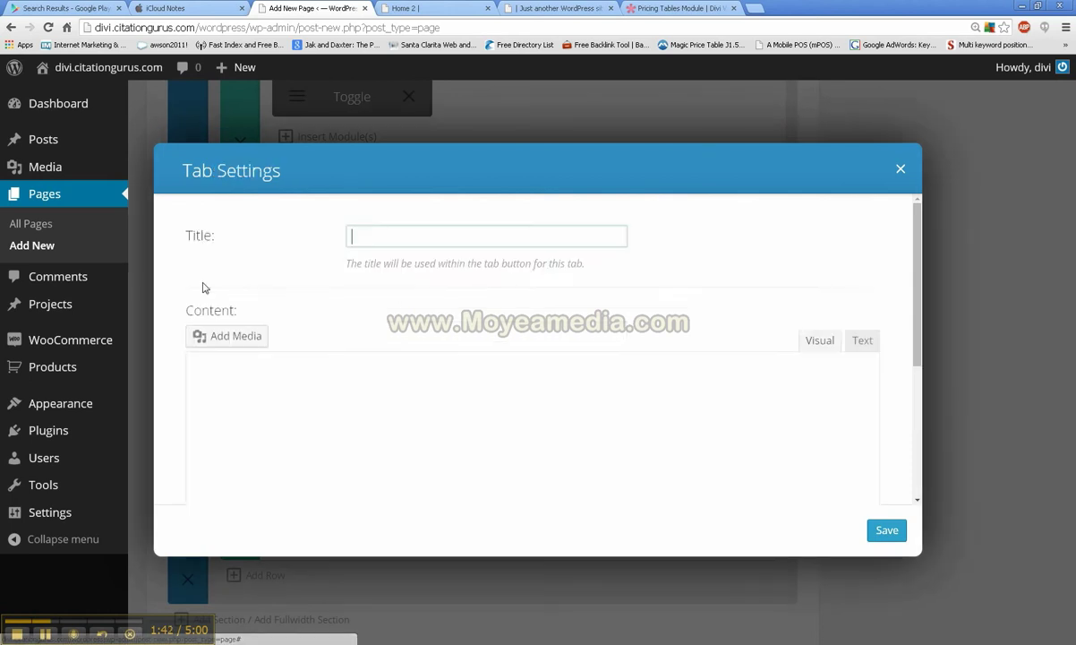
{"action": "left_click", "coordinate": [387, 495]}
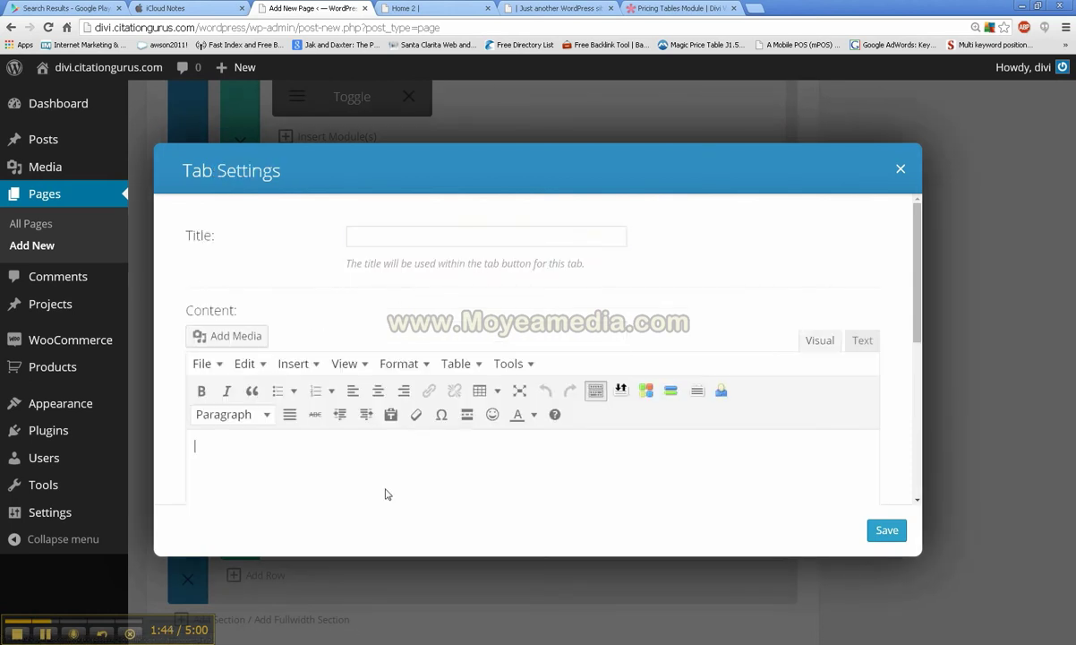
{"action": "key", "text": "ctrl+v"}
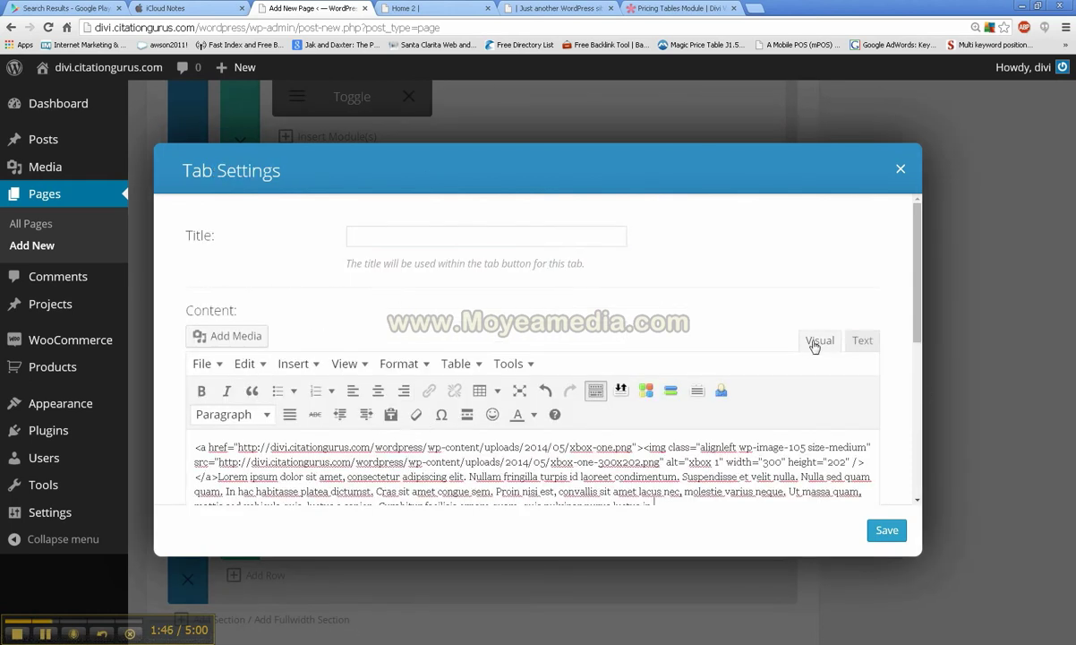
{"action": "left_click", "coordinate": [860, 343]}
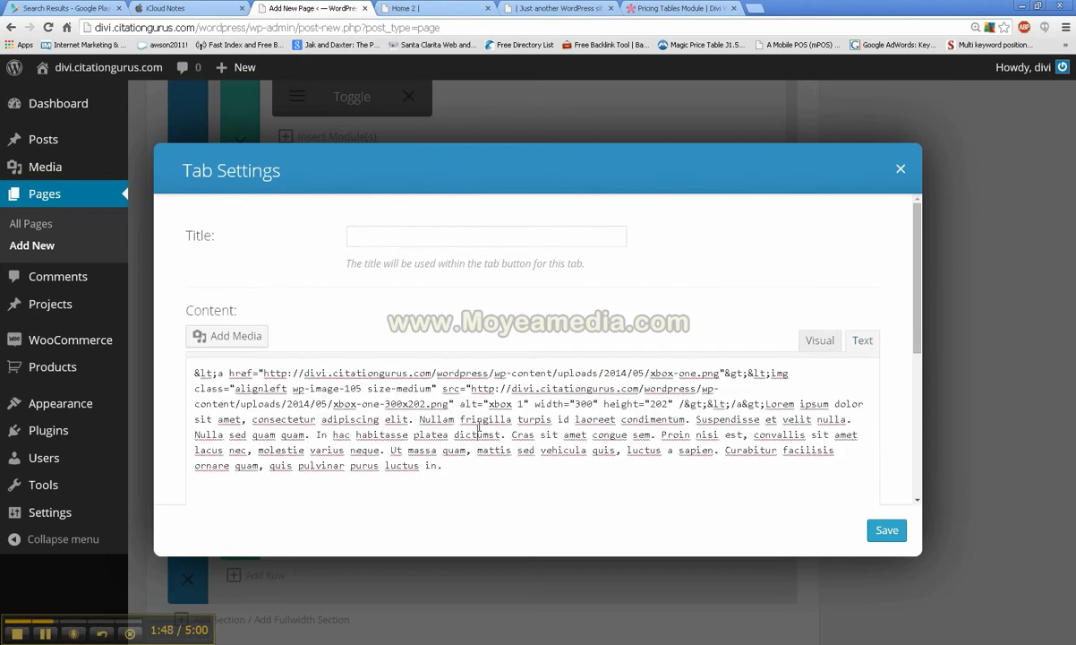
{"action": "key", "text": "ctrl+a"}
{"action": "type", "text": "<a href=\"http://divi.citationgurus.com/wordpress/wp-content/uploads/2014/05/xbox-one.png\"><img class=\"alignleft wp-image-105 size-medium\" src=\"http://divi.citationgurus.com/wordpress/wp-content/uploads/2014/05/xbox-one-300x202.png\" alt=\"xbox 1\" width=\"300\" height=\"202\" /></a>Lorem ipsum dolor sit amet, consectetur adipiscing elit. Nullam fringilla turpis id laoreet condimentum. Suspendisse et velit nulla. Nulla sed quam quam. In hac habitasse platea dictumst. Cras sit amet congue sem. Proin nisi est, convallis sit amet lacus nec, molestie varius neque. Ut massa quam, mattis sed vehicula quis, luctus a sapien. Curabitur facilisis ornare quam, quis pulvinar purus luctus in."}
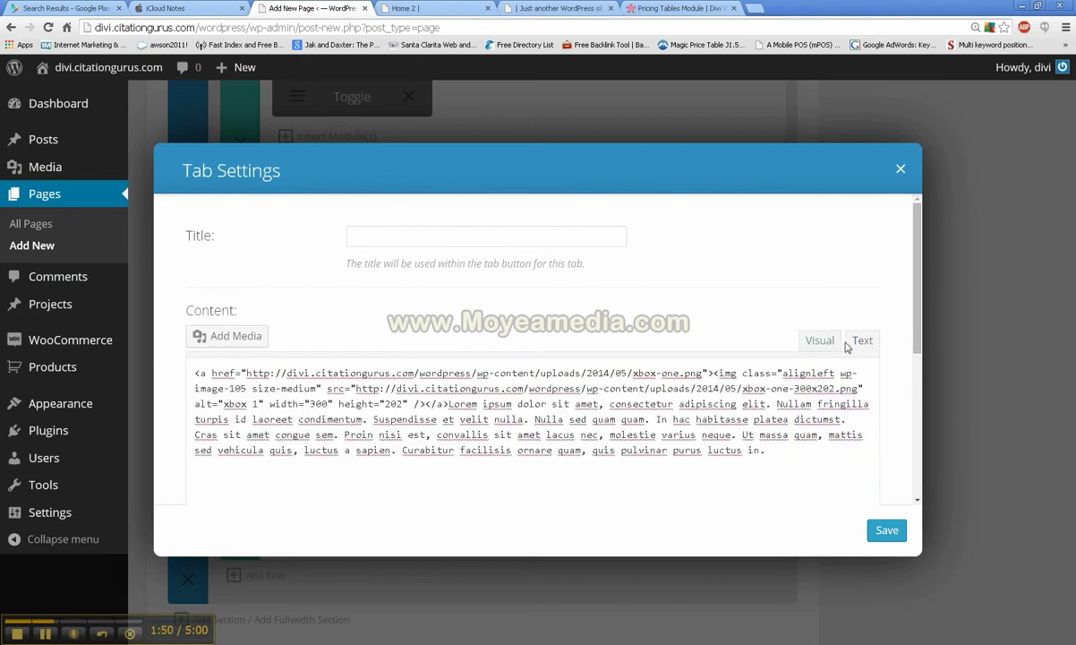
{"action": "left_click", "coordinate": [819, 342]}
{"action": "left_click", "coordinate": [430, 230]}
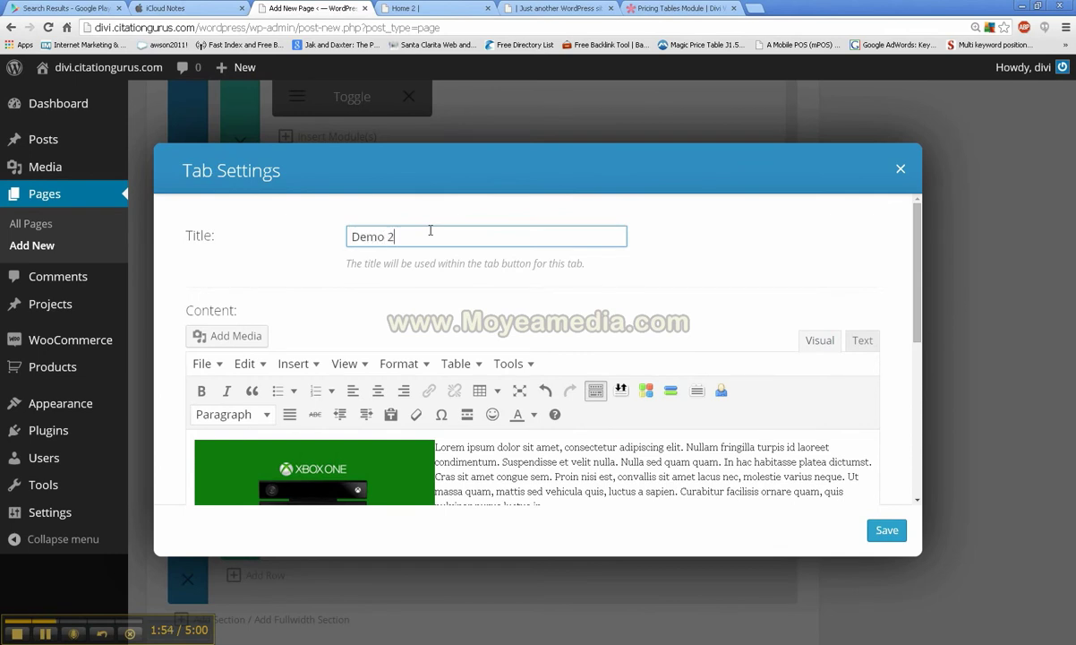
{"action": "left_click", "coordinate": [881, 532]}
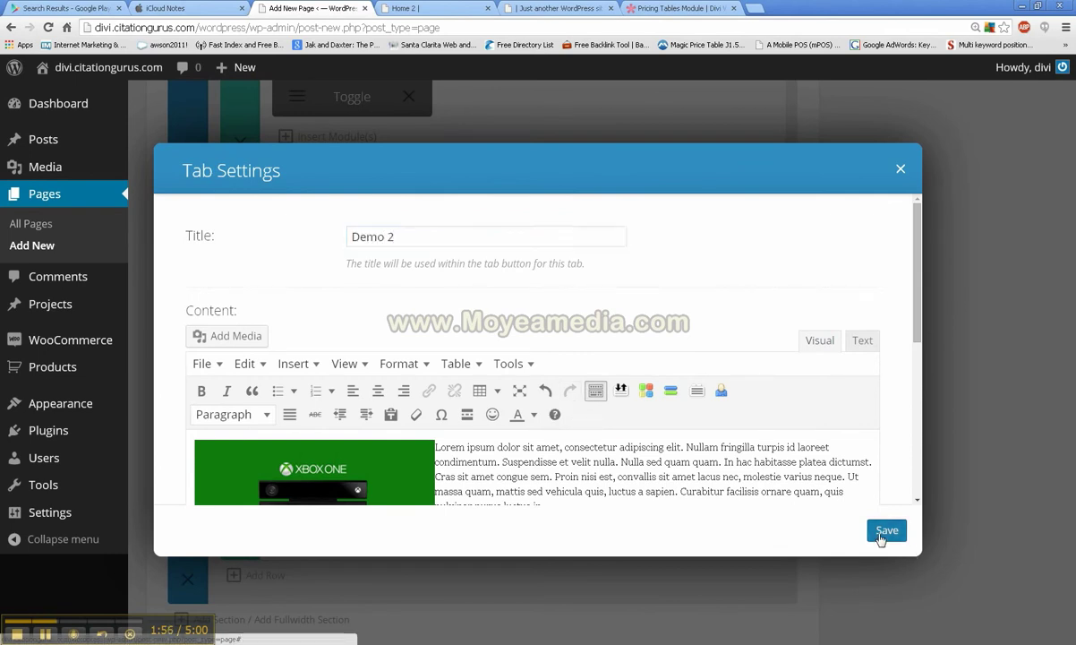
Step: Add a Demo 3 tab with the pasted Xbox image and lorem HTML, then save the Tabs module
{"action": "left_click", "coordinate": [229, 332]}
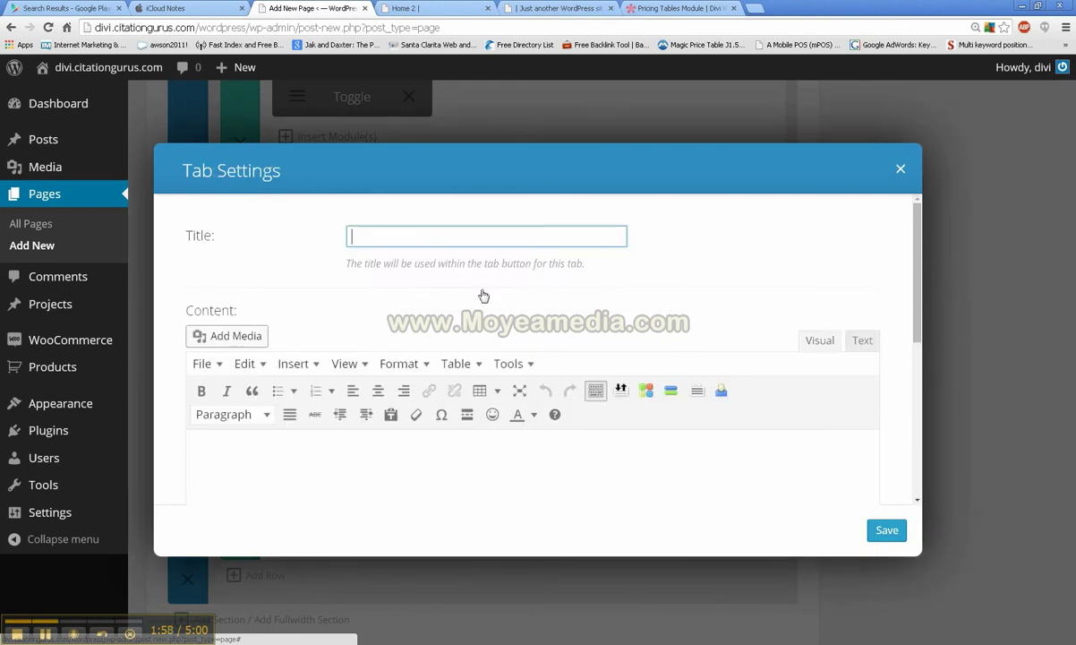
{"action": "type", "text": "Demo 3"}
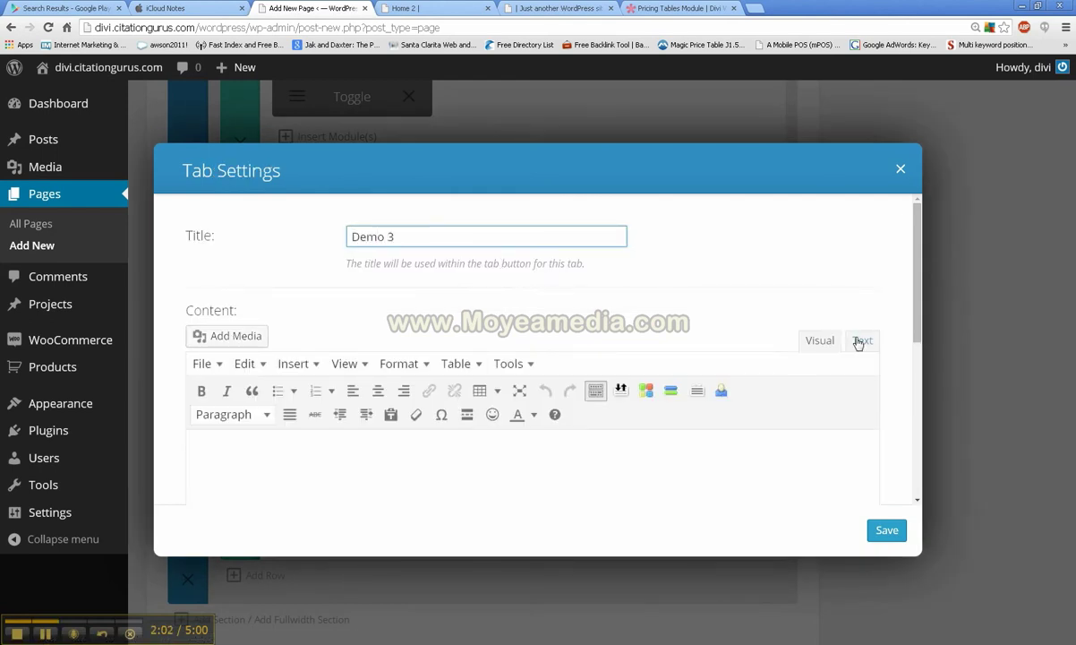
{"action": "left_click", "coordinate": [859, 340]}
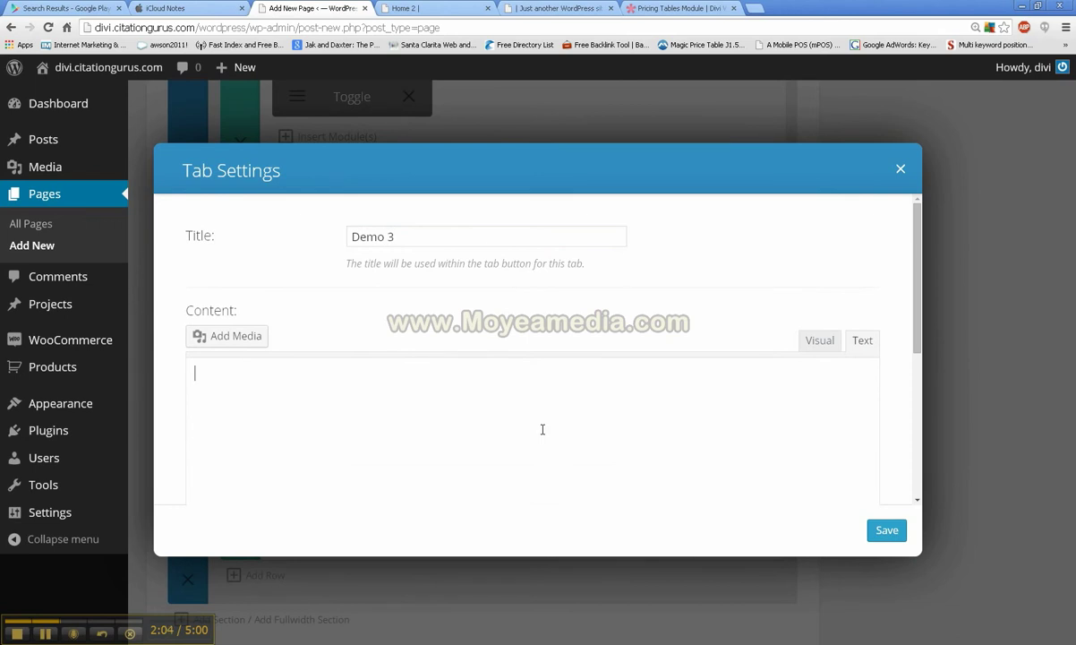
{"action": "key", "text": "ctrl+v"}
{"action": "left_click", "coordinate": [817, 341]}
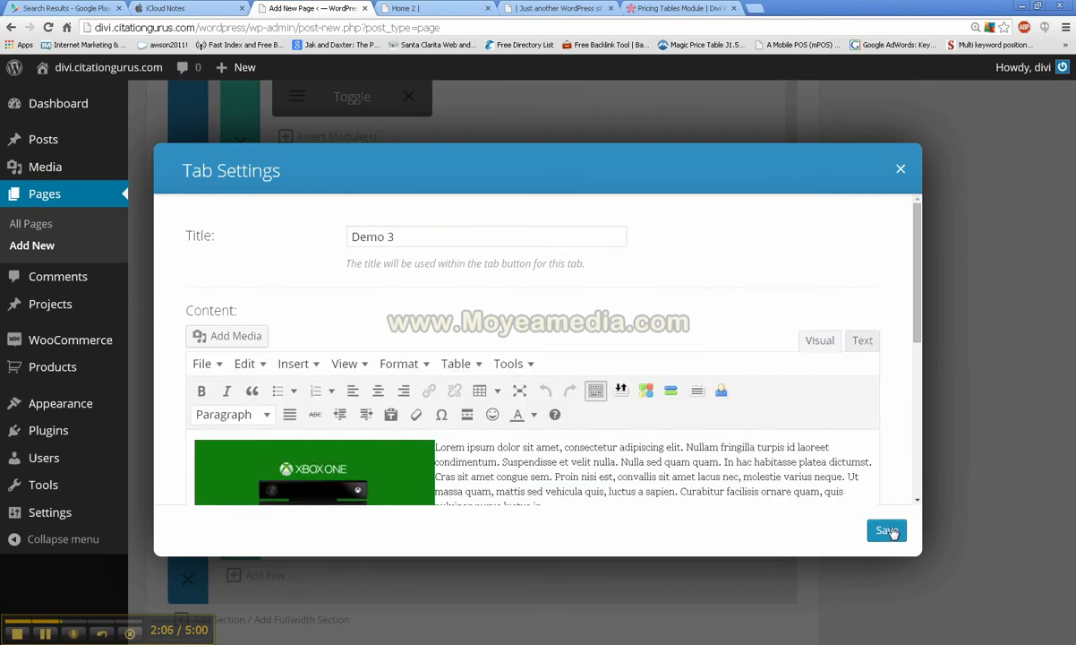
{"action": "left_click", "coordinate": [886, 531]}
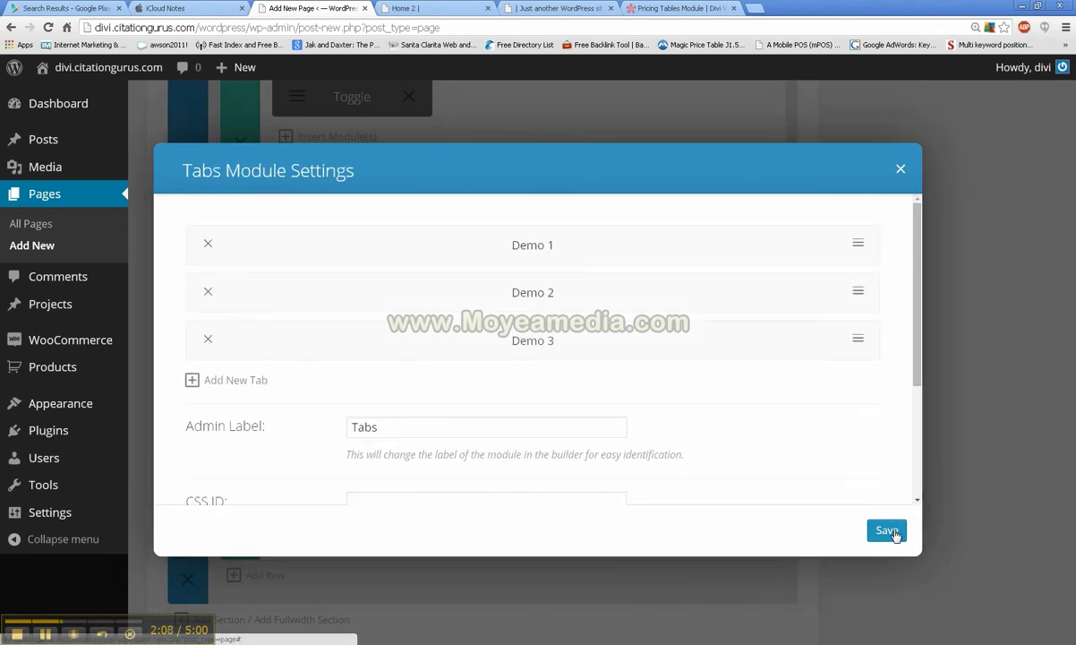
{"action": "scroll", "coordinate": [792, 440], "scroll_direction": "down", "scroll_amount": 3}
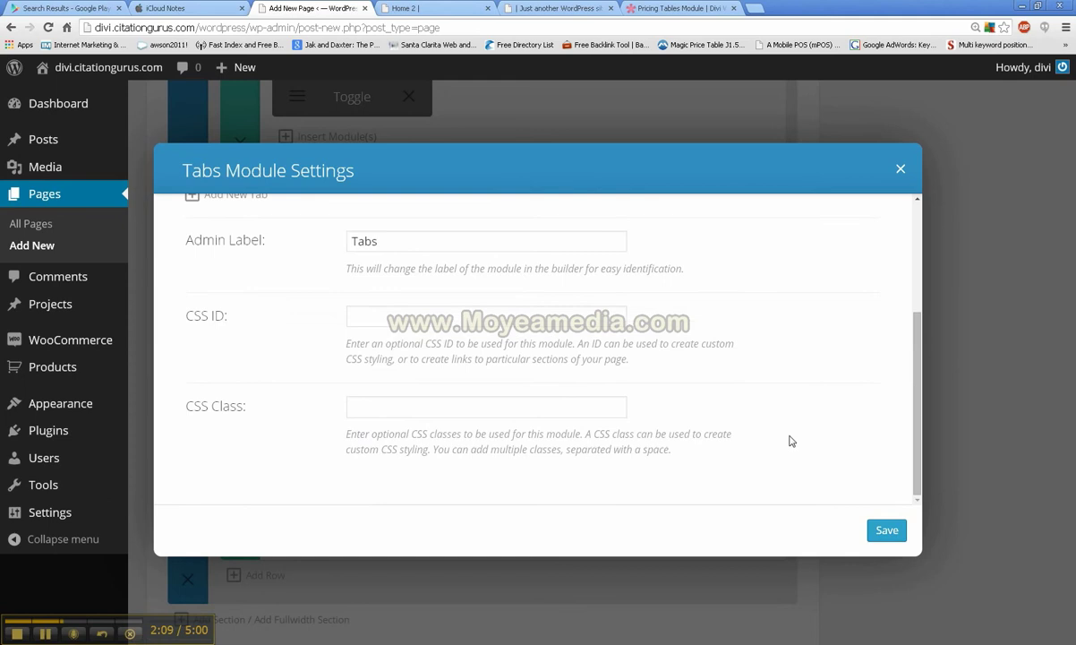
{"action": "left_click", "coordinate": [887, 531]}
Step: Preview the Home 2 draft page in its own browser tab
{"action": "scroll", "coordinate": [965, 403], "scroll_direction": "up", "scroll_amount": 1}
{"action": "scroll", "coordinate": [966, 403], "scroll_direction": "up", "scroll_amount": 10}
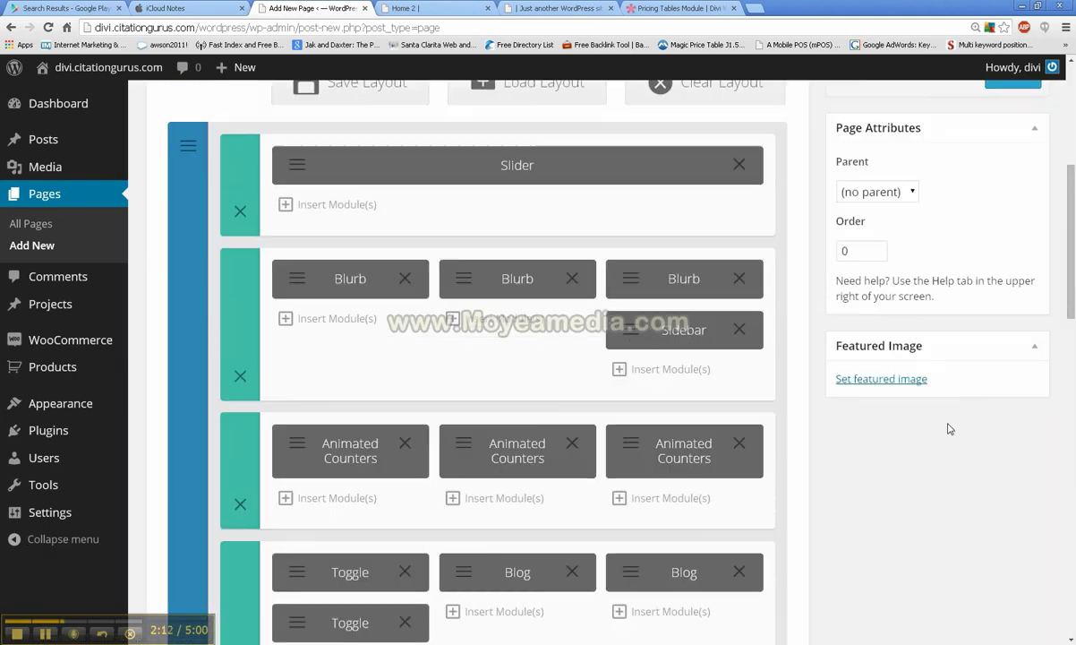
{"action": "left_click", "coordinate": [1016, 344]}
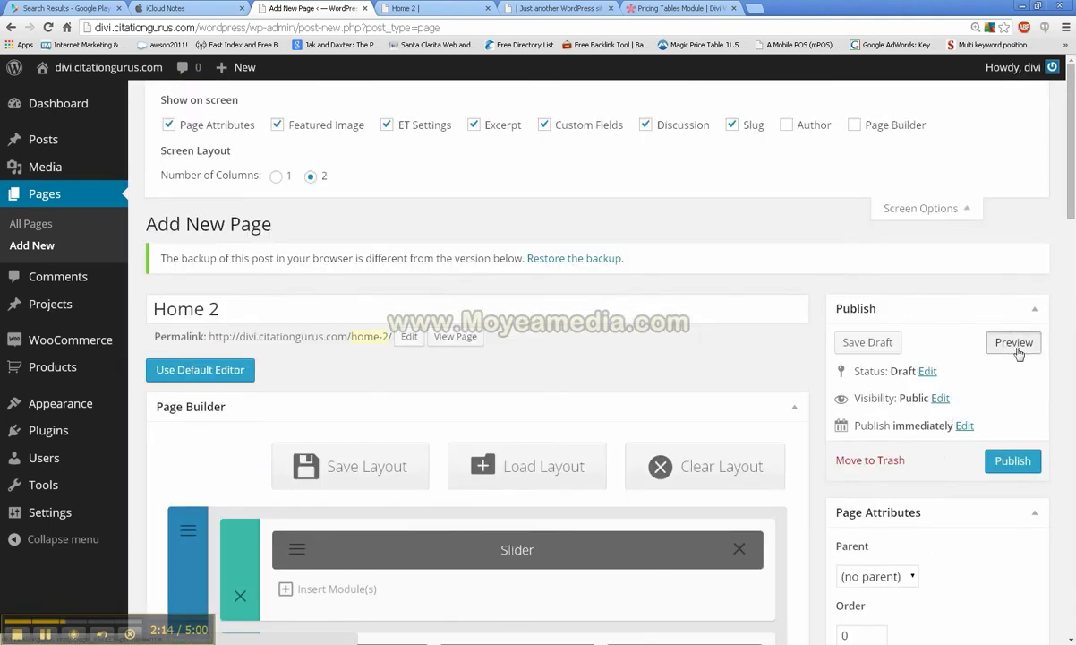
{"action": "left_click", "coordinate": [394, 6]}
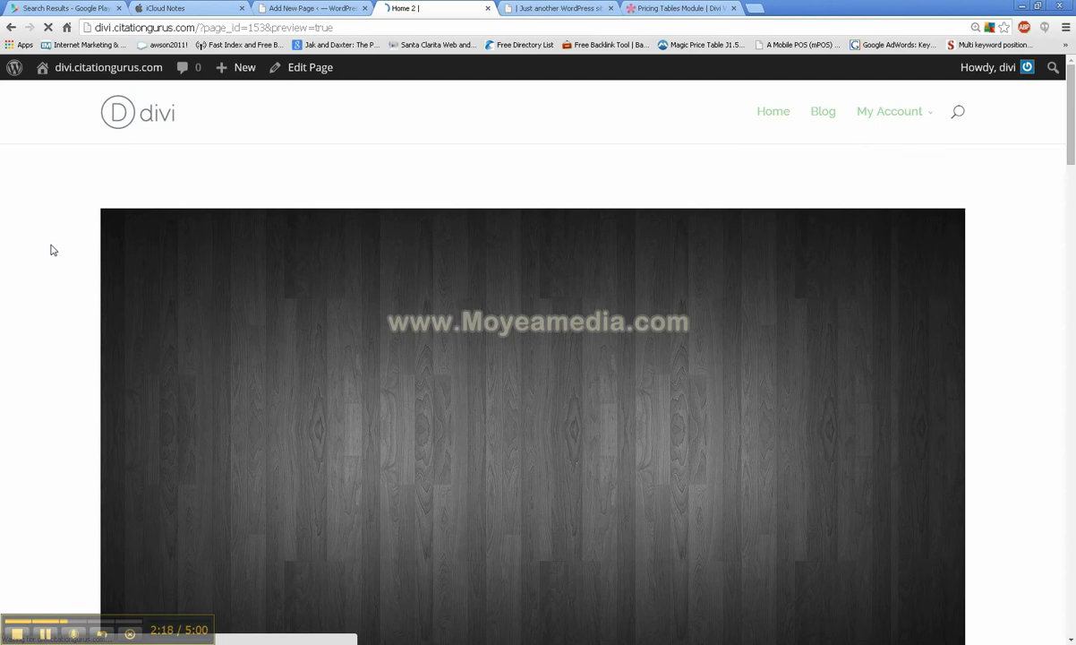
Step: Scroll to the tabs section of the preview and view the Demo 2 and Demo 3 tabs
{"action": "scroll", "coordinate": [51, 250], "scroll_direction": "down", "scroll_amount": 15}
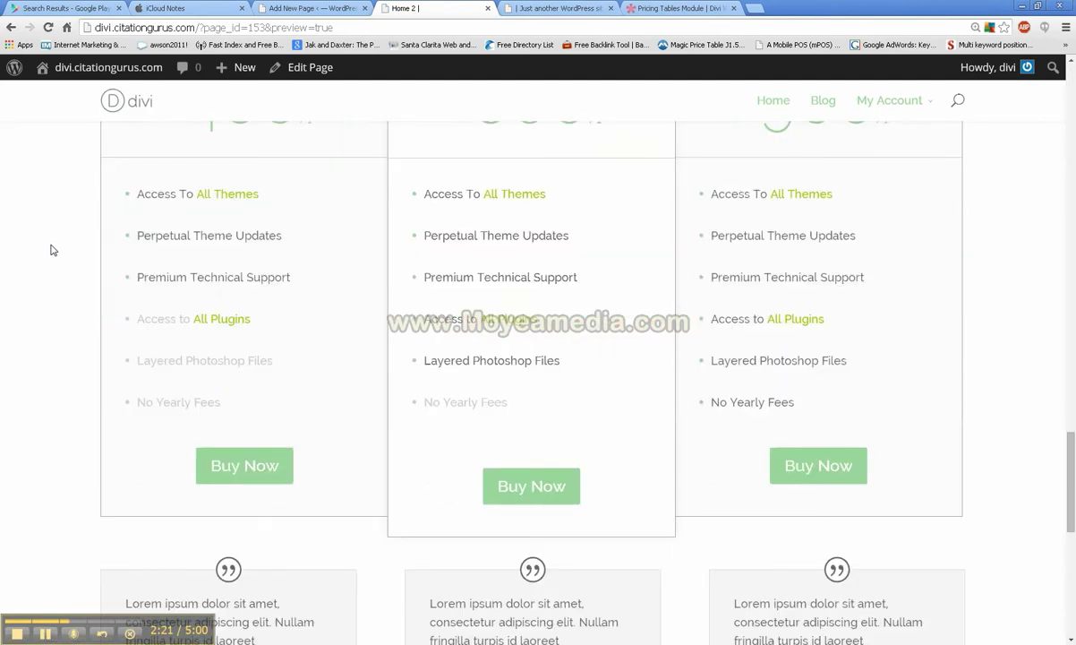
{"action": "scroll", "coordinate": [51, 249], "scroll_direction": "down", "scroll_amount": 8}
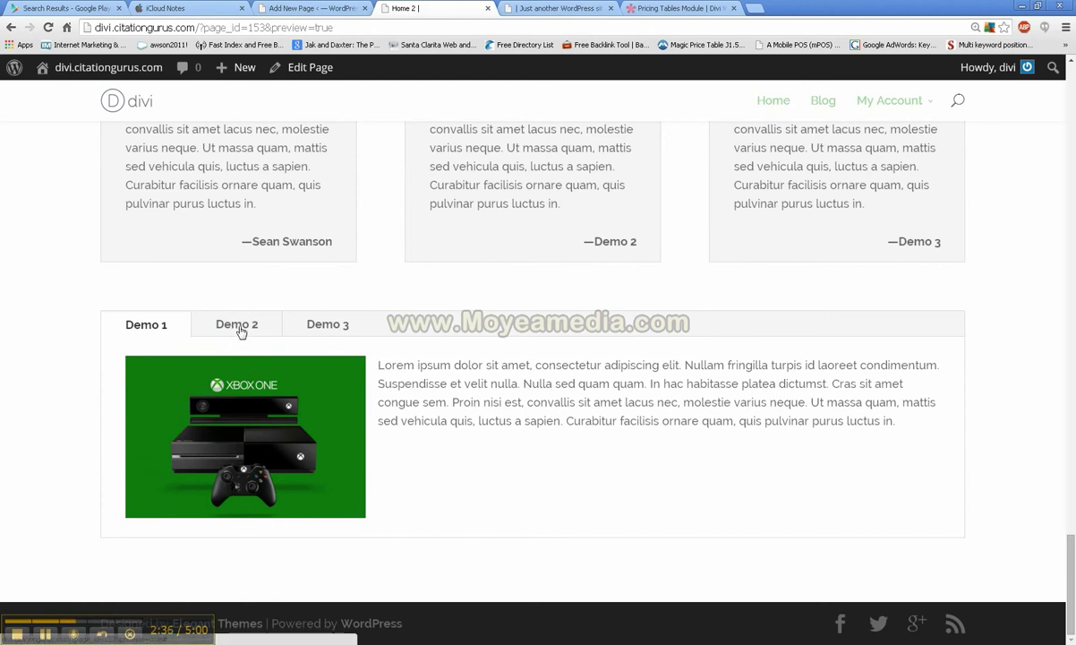
{"action": "left_click", "coordinate": [243, 334]}
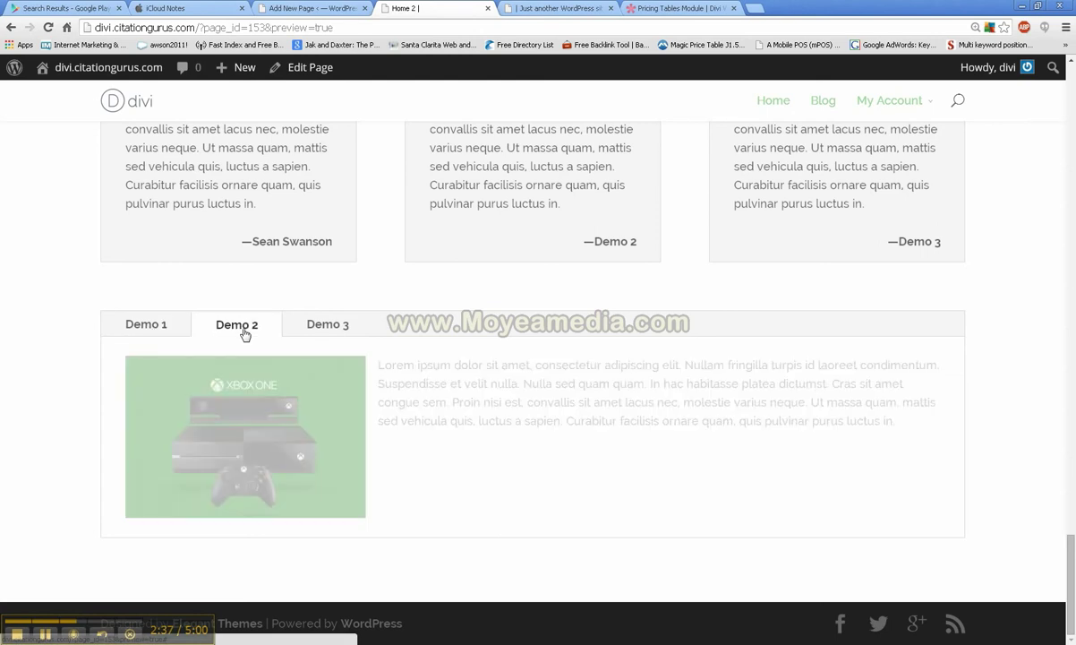
{"action": "left_click", "coordinate": [332, 327]}
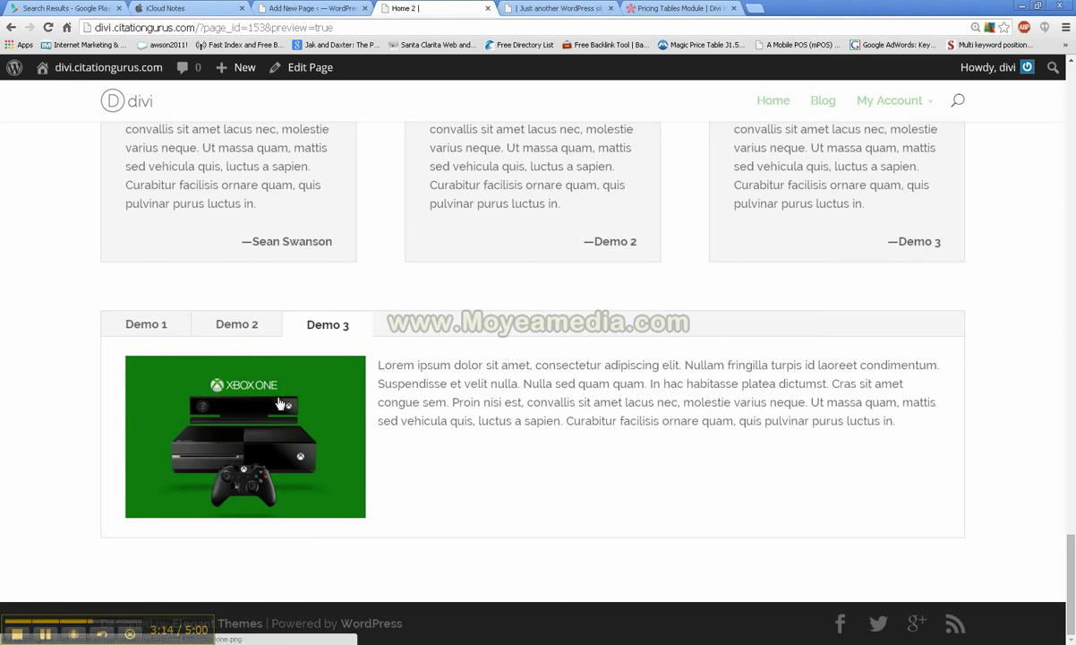
{"action": "scroll", "coordinate": [37, 261], "scroll_direction": "up", "scroll_amount": 15}
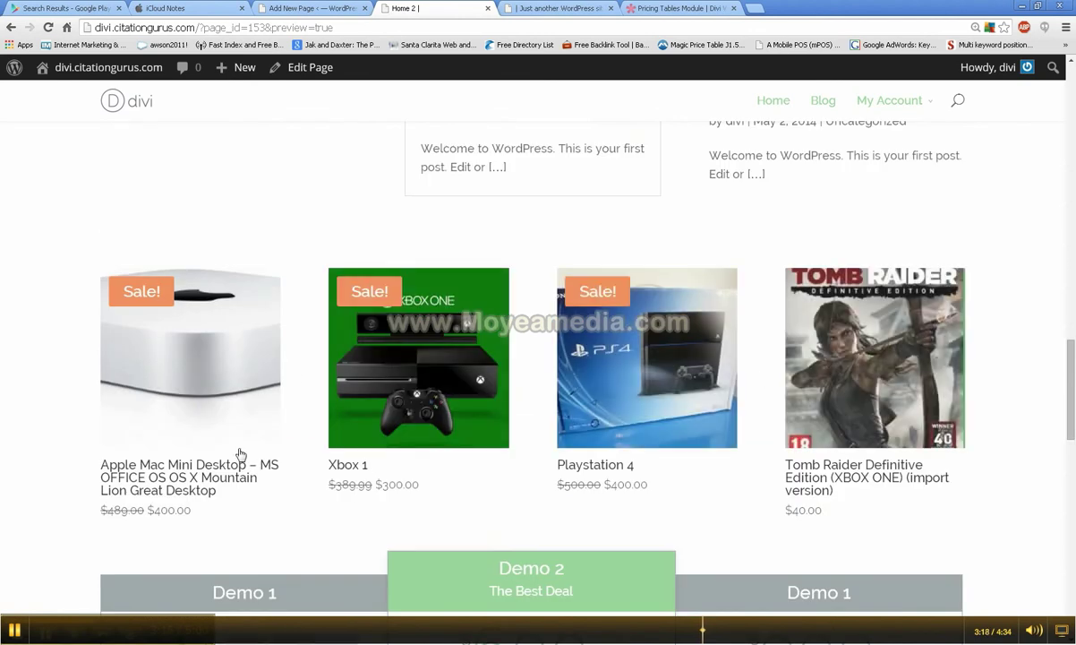
{"action": "scroll", "coordinate": [165, 404], "scroll_direction": "down", "scroll_amount": 3}
{"action": "scroll", "coordinate": [166, 404], "scroll_direction": "down", "scroll_amount": 7}
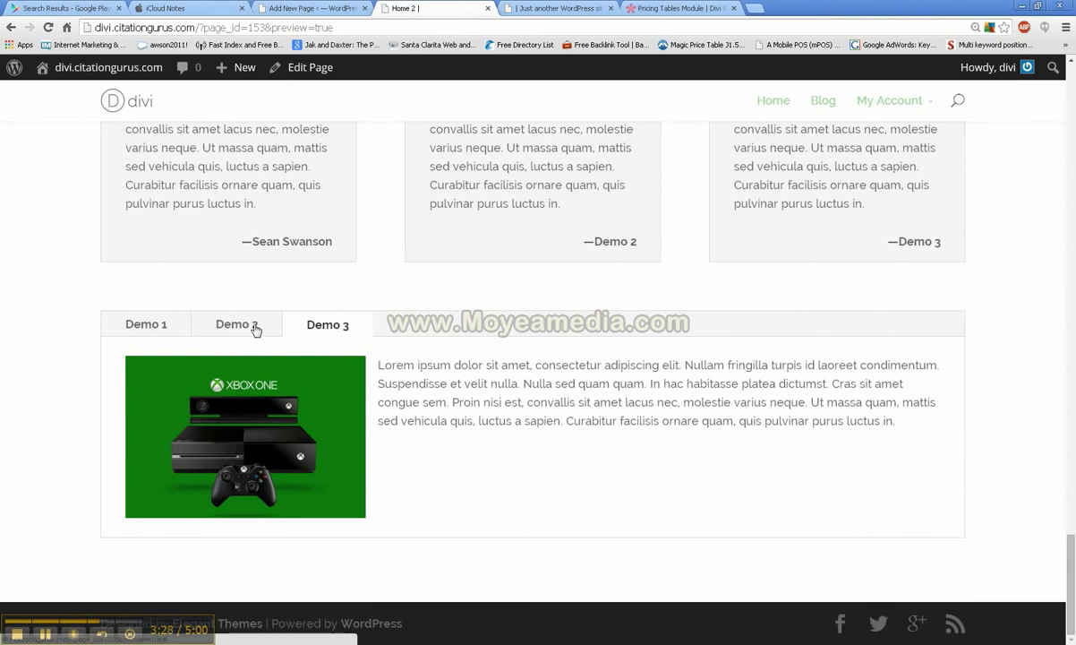
{"action": "scroll", "coordinate": [81, 398], "scroll_direction": "up", "scroll_amount": 3}
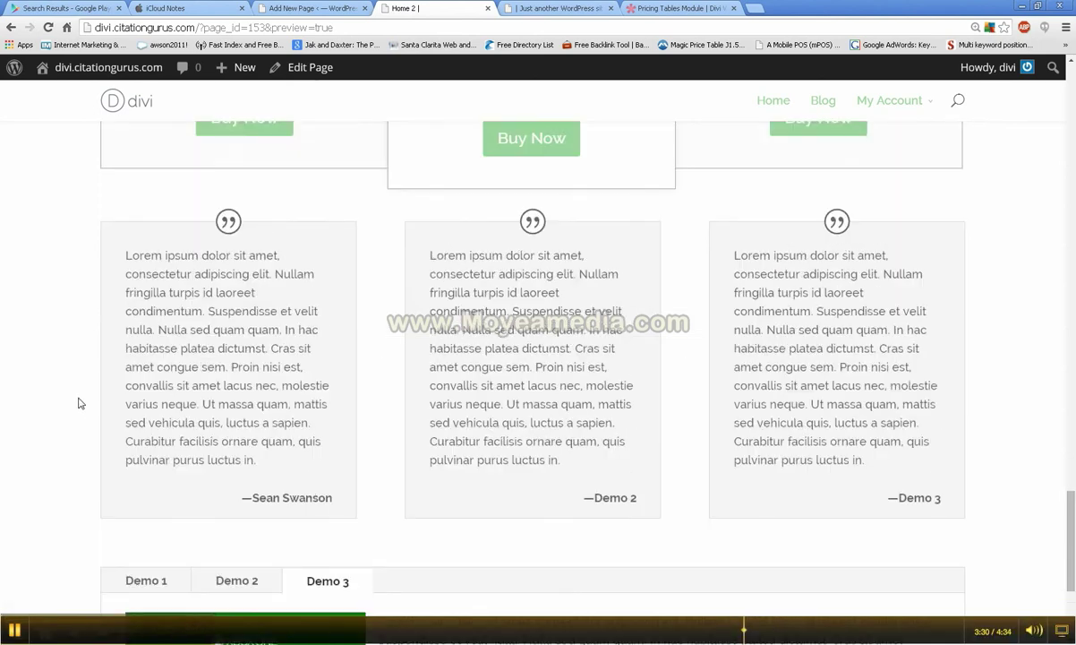
{"action": "scroll", "coordinate": [79, 403], "scroll_direction": "up", "scroll_amount": 1}
{"action": "scroll", "coordinate": [80, 405], "scroll_direction": "up", "scroll_amount": 8}
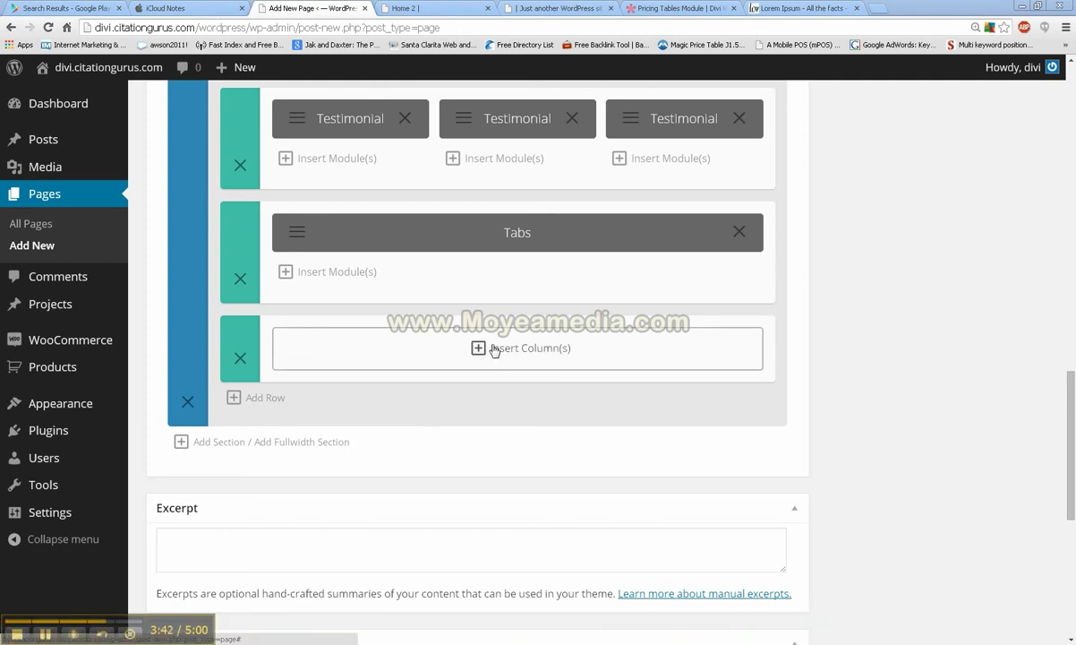
Step: Replace the empty row below the Tabs module with a new 2/3 + 1/3 column row
{"action": "left_click", "coordinate": [239, 359]}
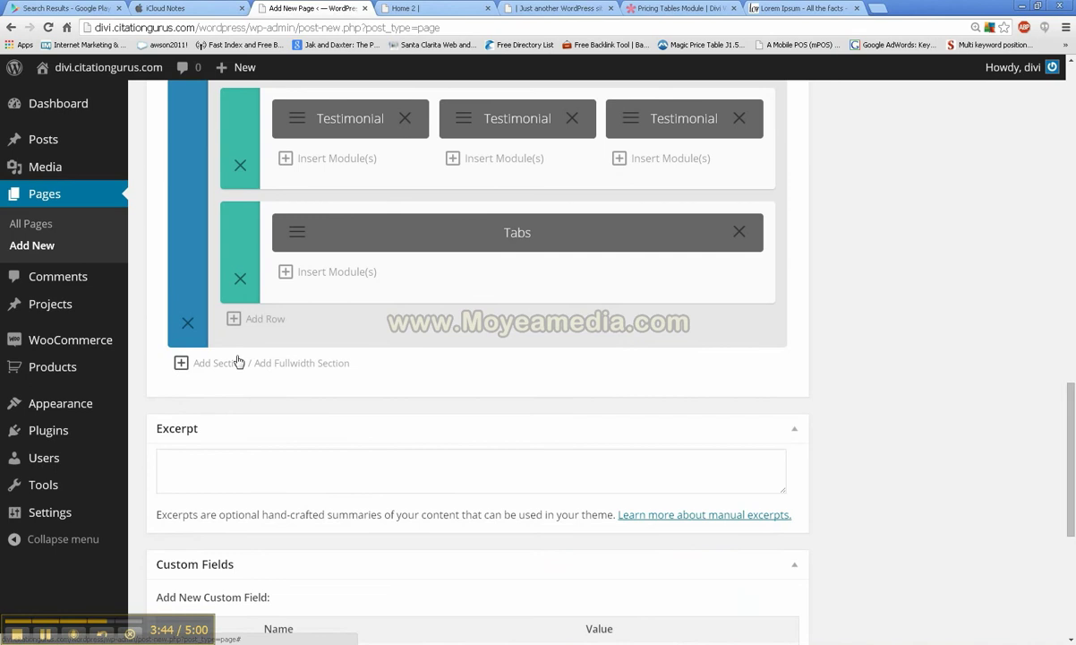
{"action": "left_click", "coordinate": [258, 320]}
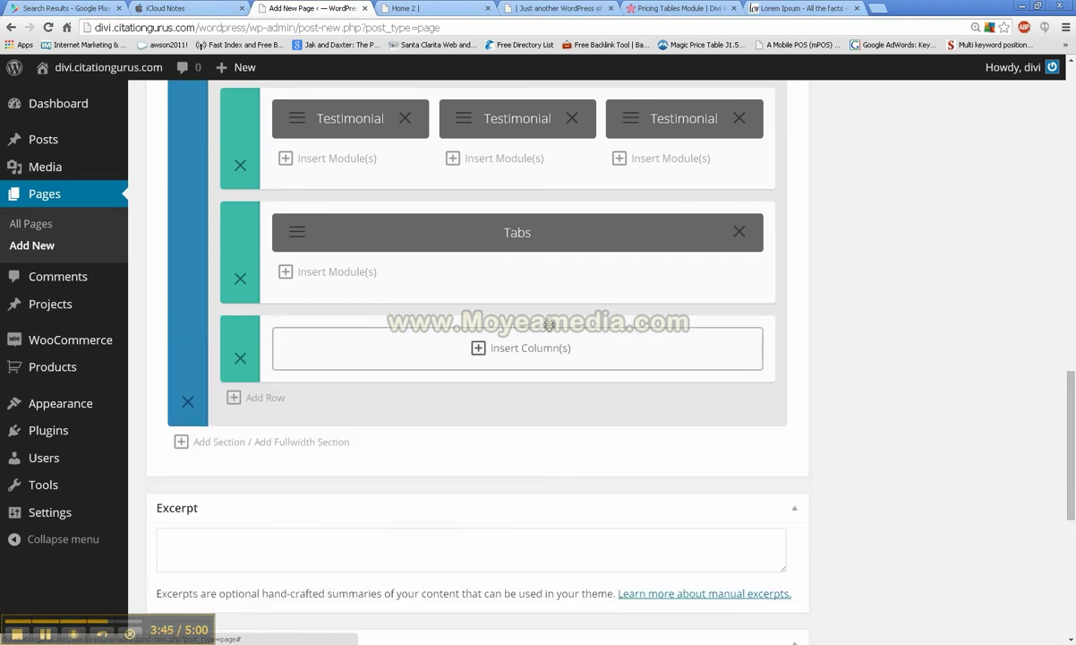
{"action": "left_click", "coordinate": [474, 349]}
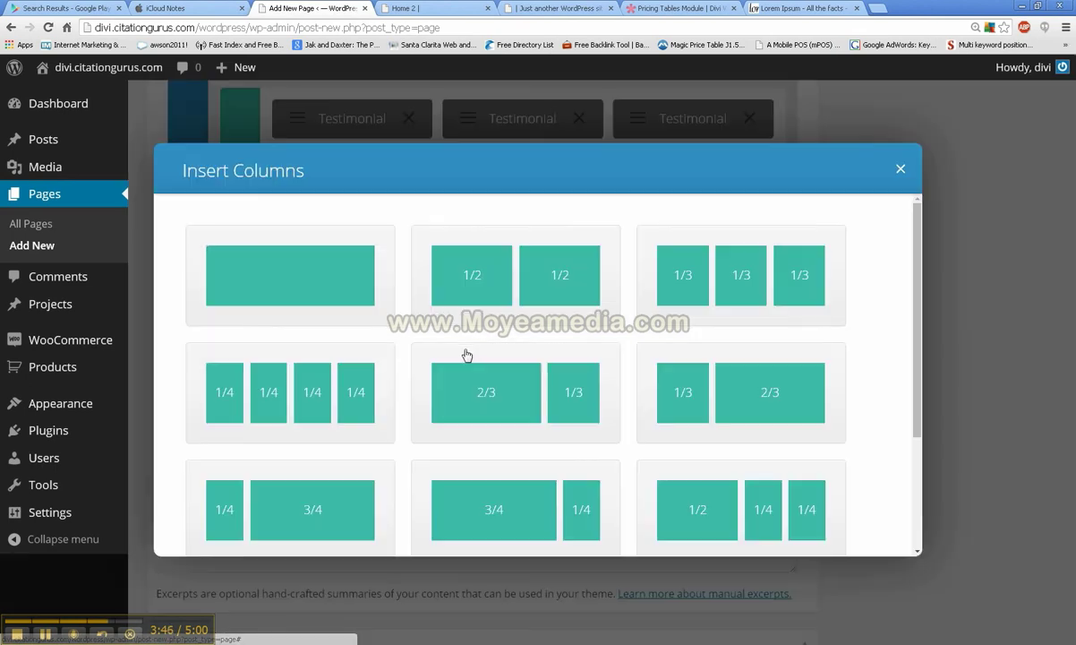
{"action": "left_click", "coordinate": [514, 393]}
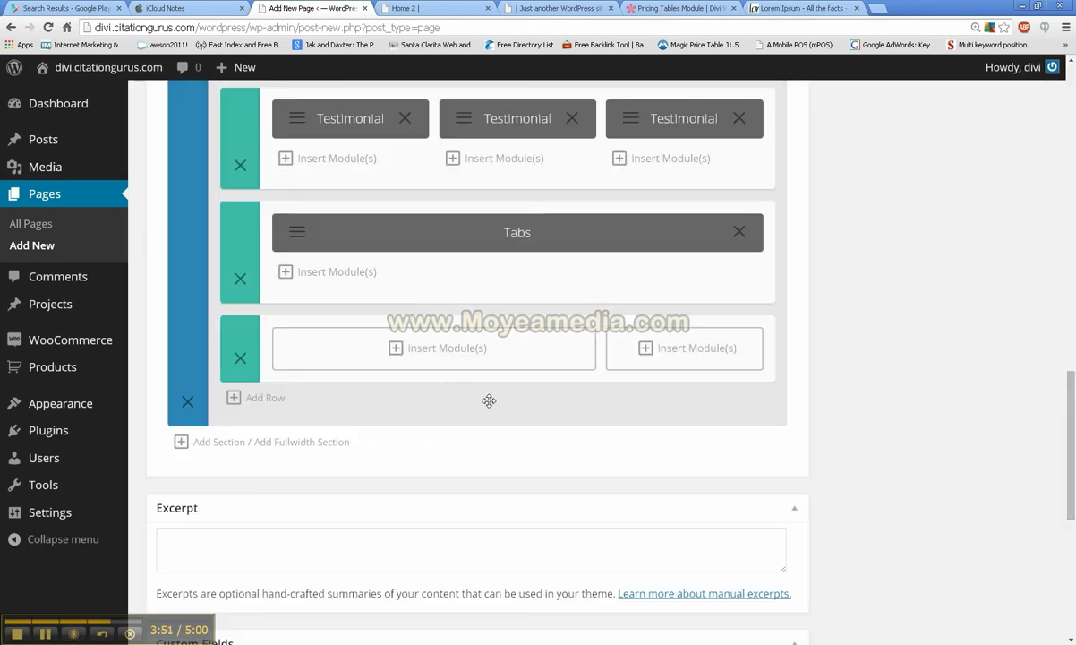
Step: Add a Text module to the 2/3 column with pasted lorem ipsum paragraphs and save it
{"action": "left_click", "coordinate": [438, 353]}
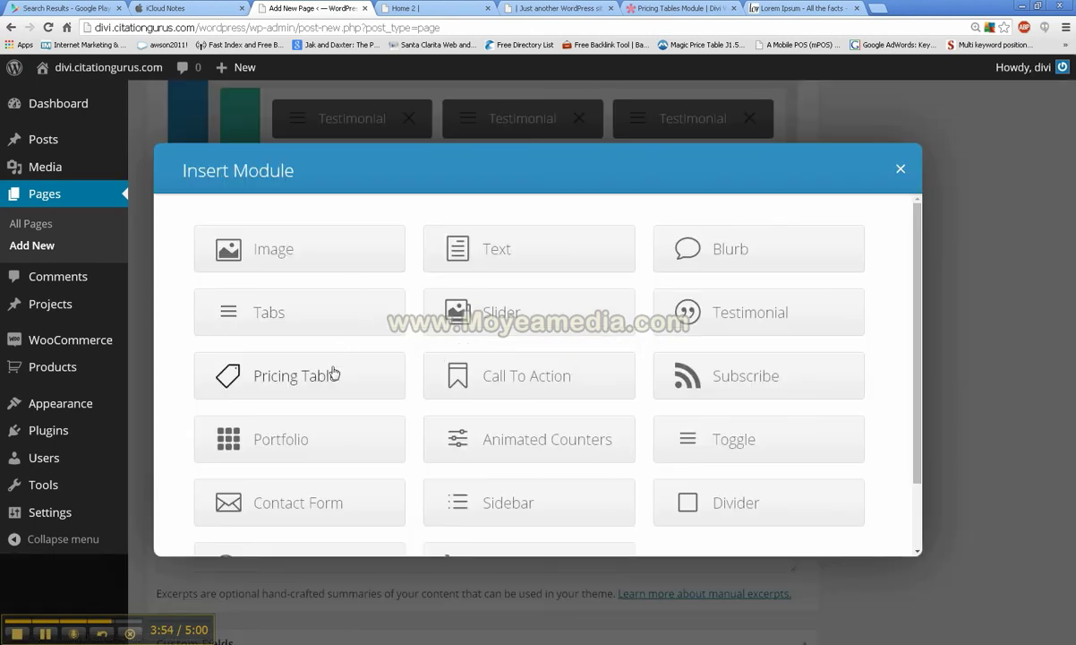
{"action": "left_click", "coordinate": [500, 249]}
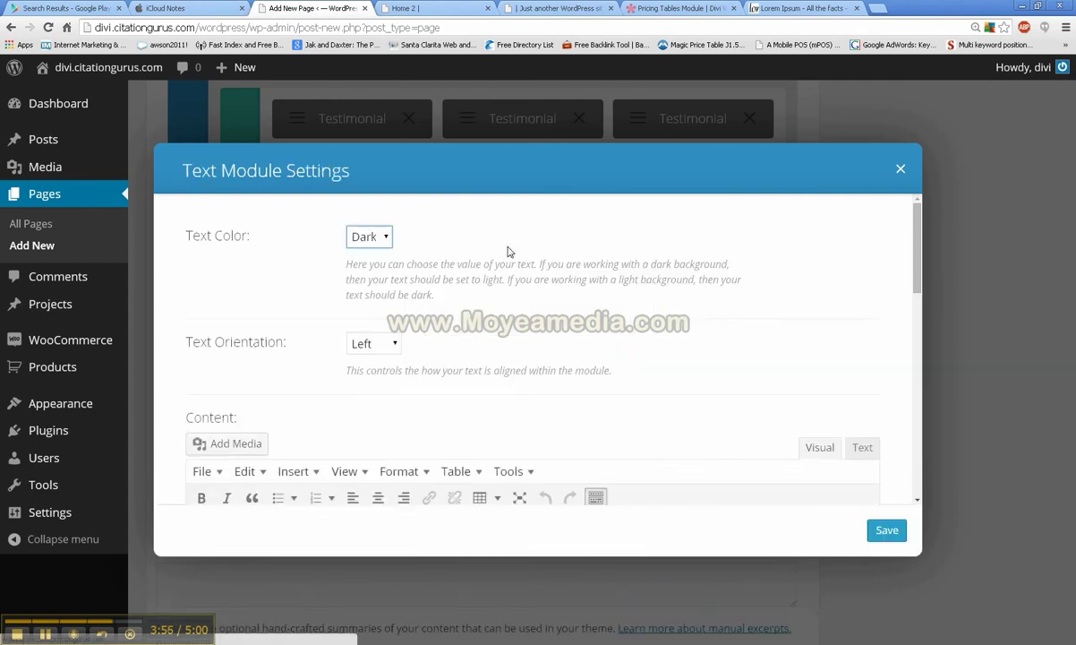
{"action": "scroll", "coordinate": [510, 349], "scroll_direction": "down", "scroll_amount": 3}
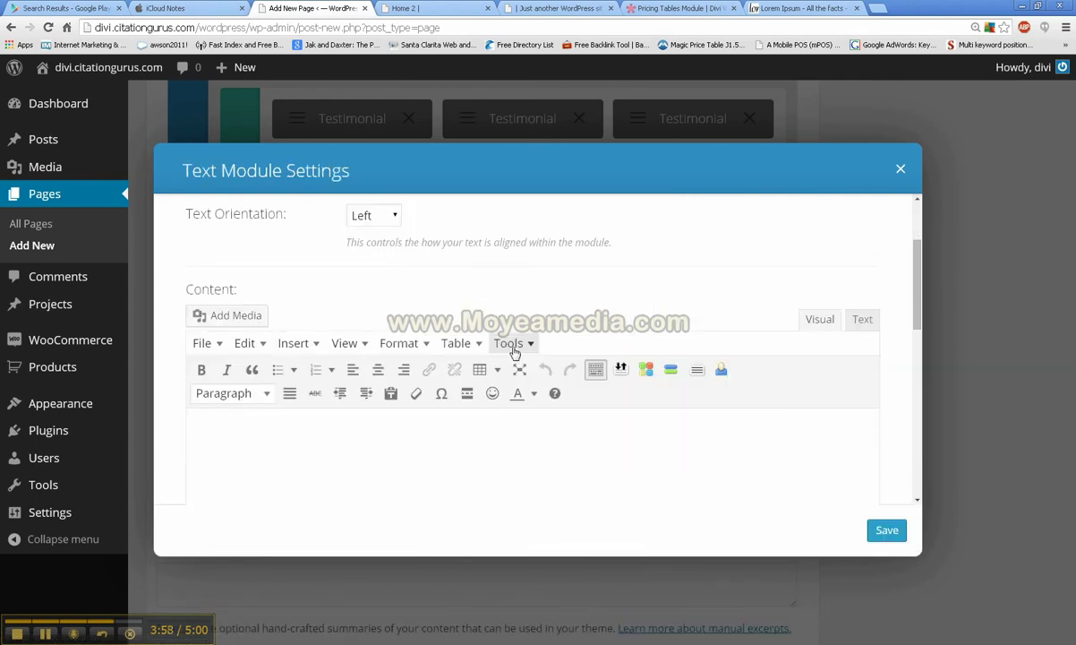
{"action": "scroll", "coordinate": [488, 385], "scroll_direction": "down", "scroll_amount": 3}
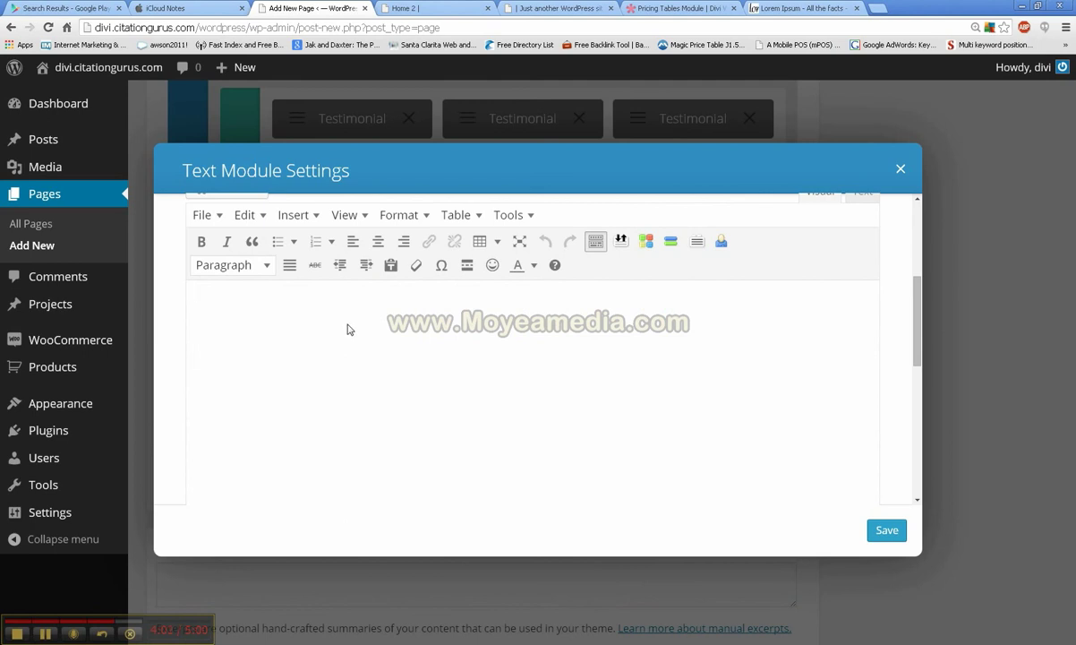
{"action": "key", "text": "ctrl+v"}
{"action": "scroll", "coordinate": [410, 371], "scroll_direction": "up", "scroll_amount": 3}
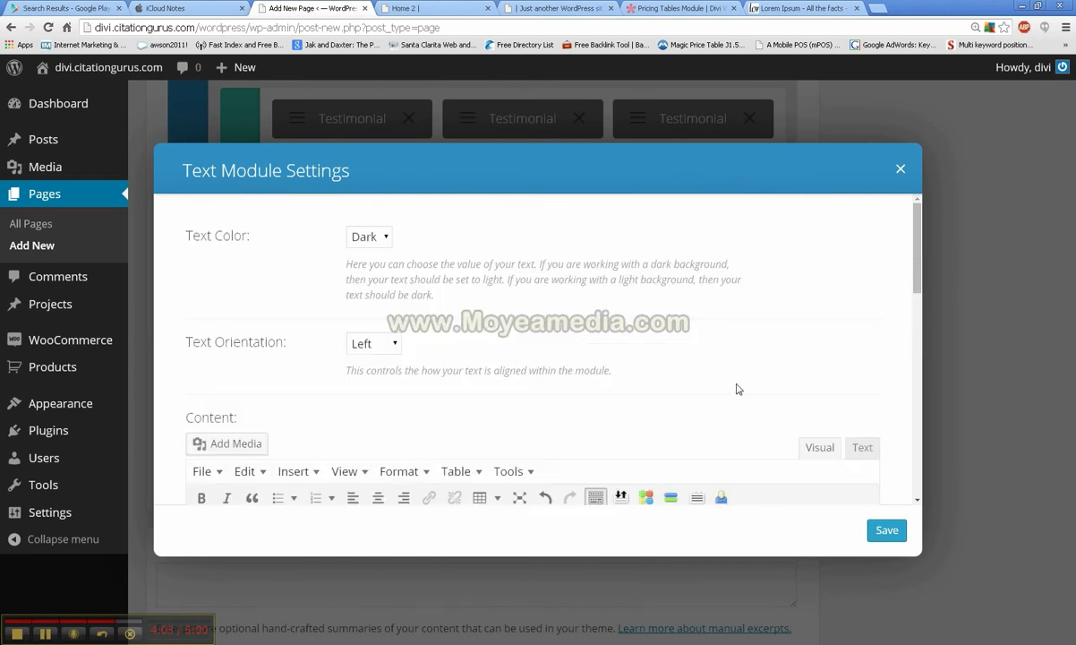
{"action": "scroll", "coordinate": [737, 389], "scroll_direction": "down", "scroll_amount": 8}
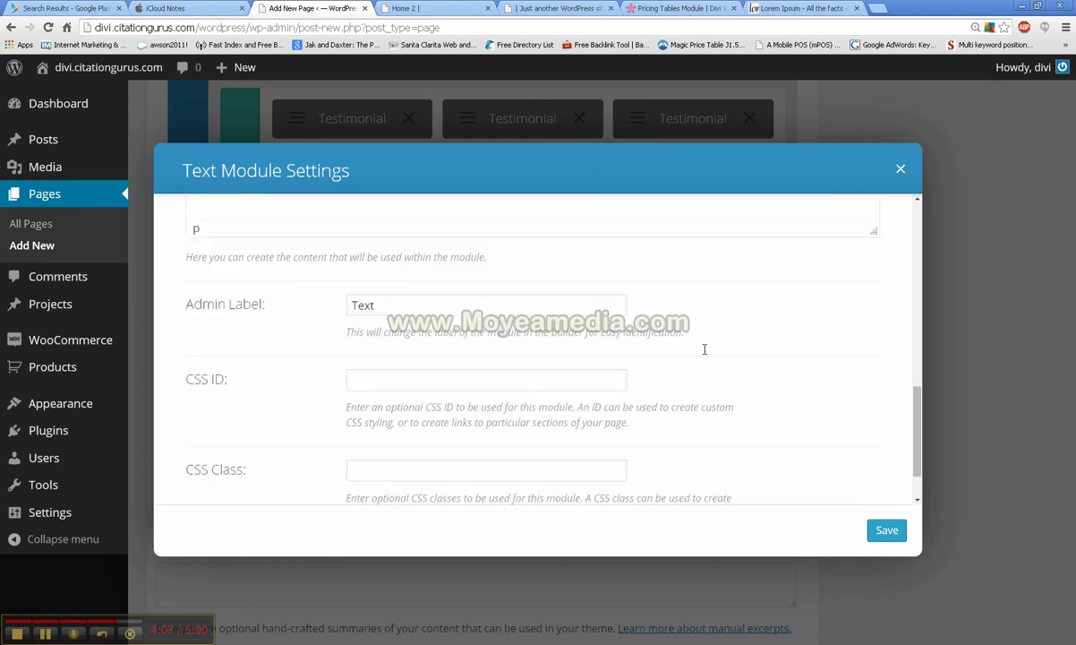
{"action": "scroll", "coordinate": [705, 349], "scroll_direction": "down", "scroll_amount": 1}
{"action": "left_click", "coordinate": [887, 530]}
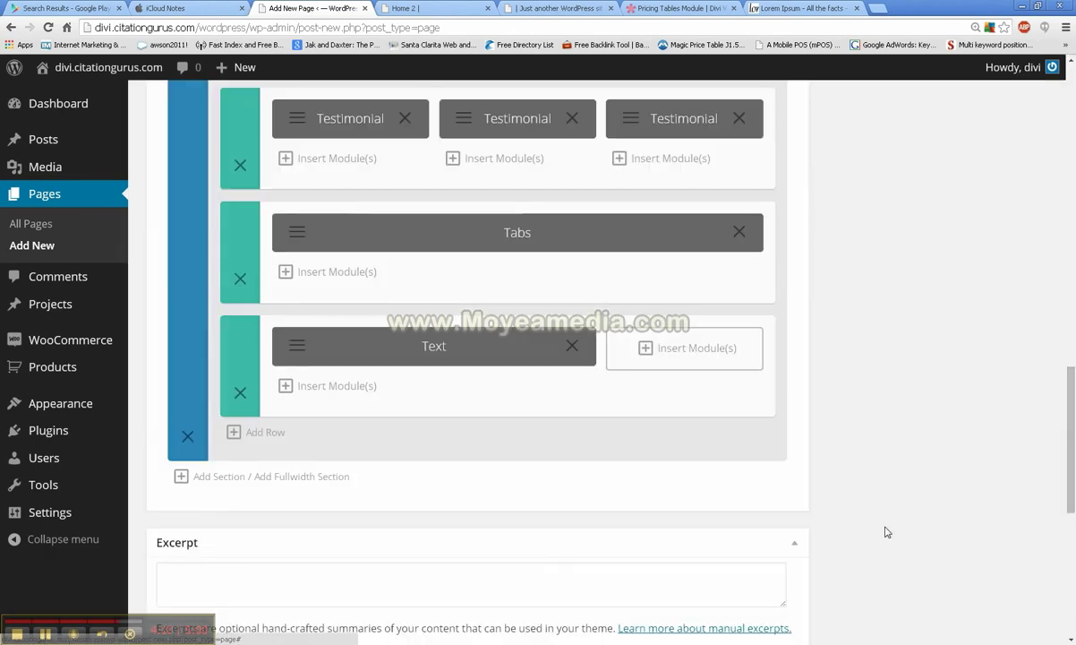
Step: Preview the updated Home 2 draft with its new header and slider
{"action": "scroll", "coordinate": [908, 456], "scroll_direction": "up", "scroll_amount": 10}
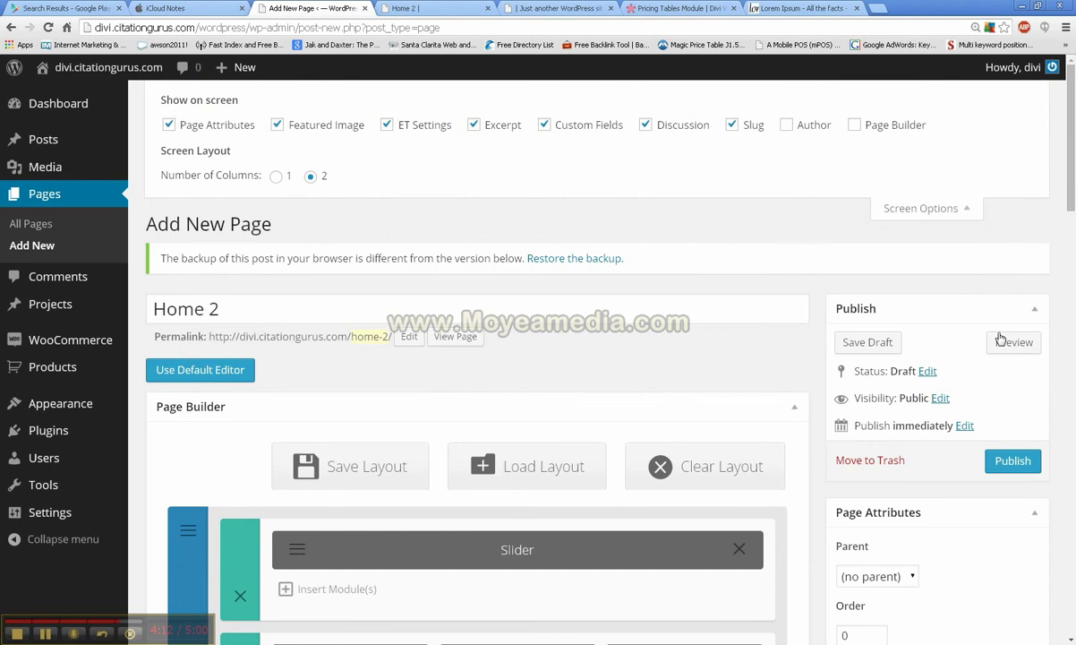
{"action": "left_click", "coordinate": [1010, 344]}
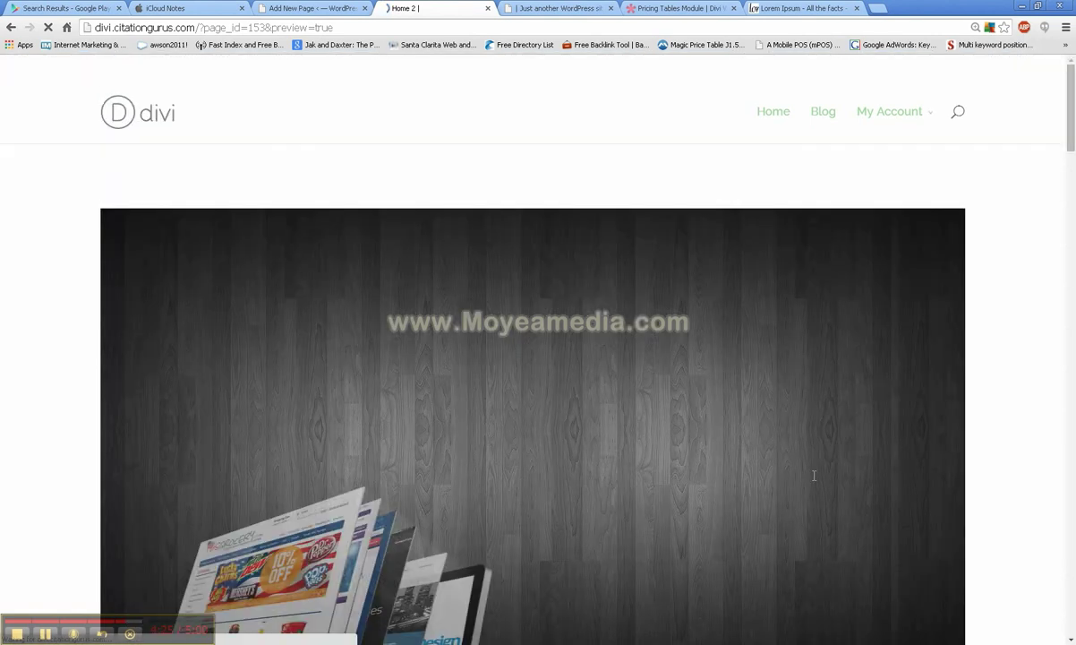
{"action": "scroll", "coordinate": [764, 462], "scroll_direction": "down", "scroll_amount": 15}
{"action": "scroll", "coordinate": [767, 465], "scroll_direction": "down", "scroll_amount": 20}
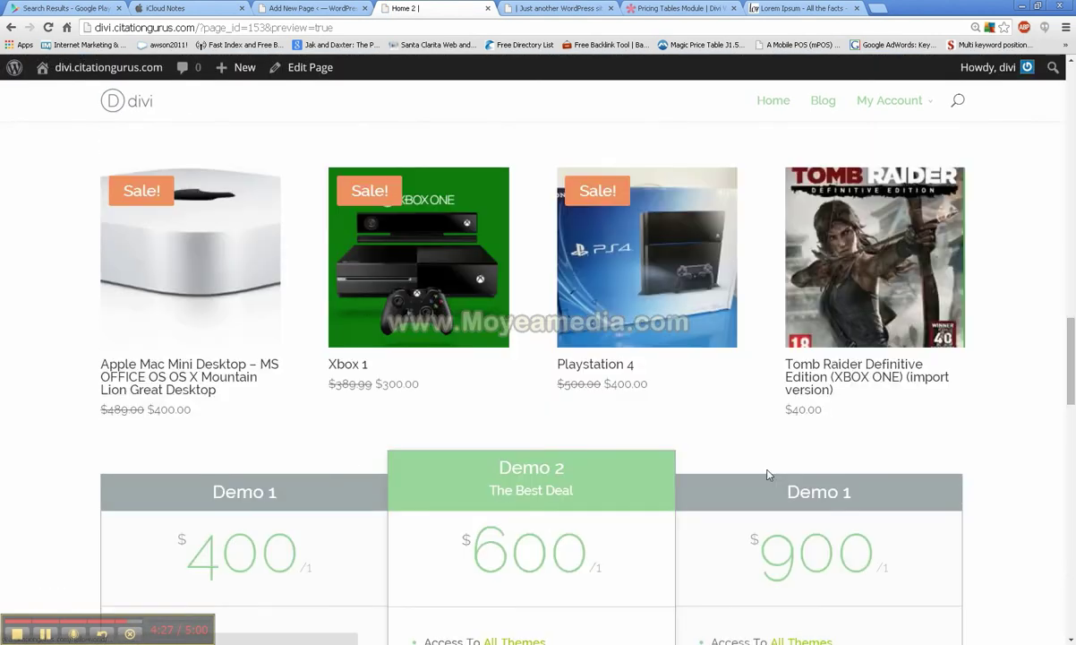
{"action": "scroll", "coordinate": [767, 464], "scroll_direction": "down", "scroll_amount": 5}
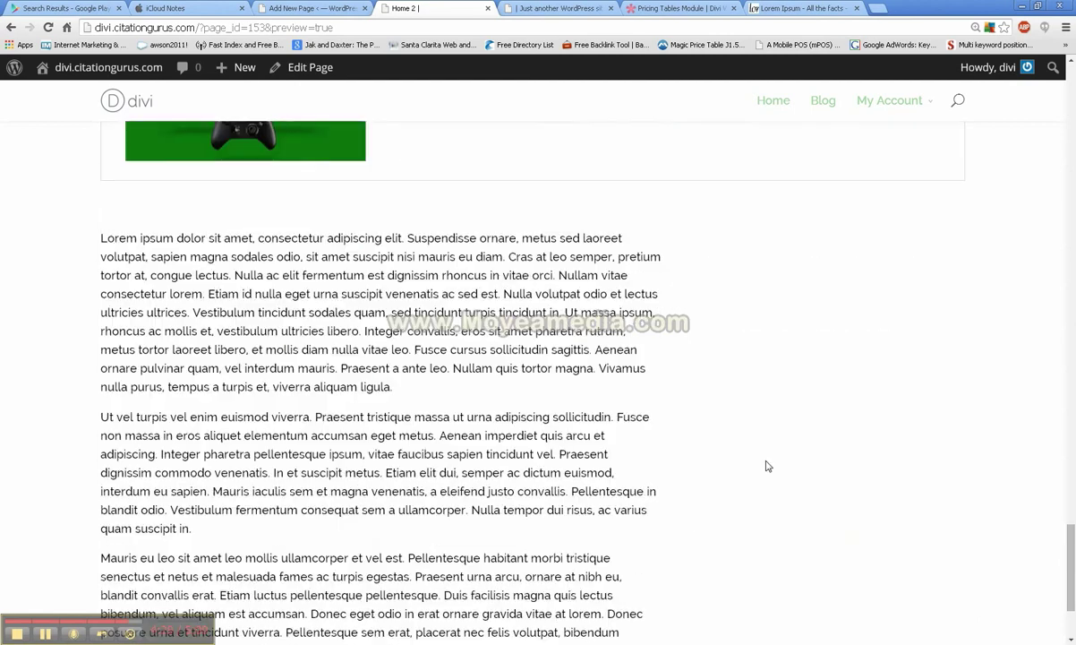